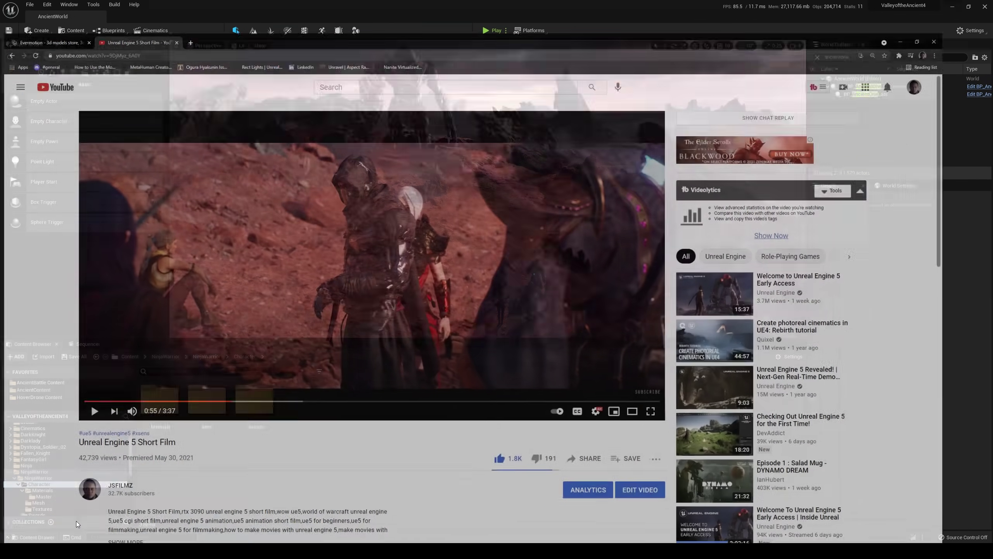
Return to the level editor and select the giant Ancient One character standing on the ridge
{"action": "left_click", "coordinate": [76, 522]}
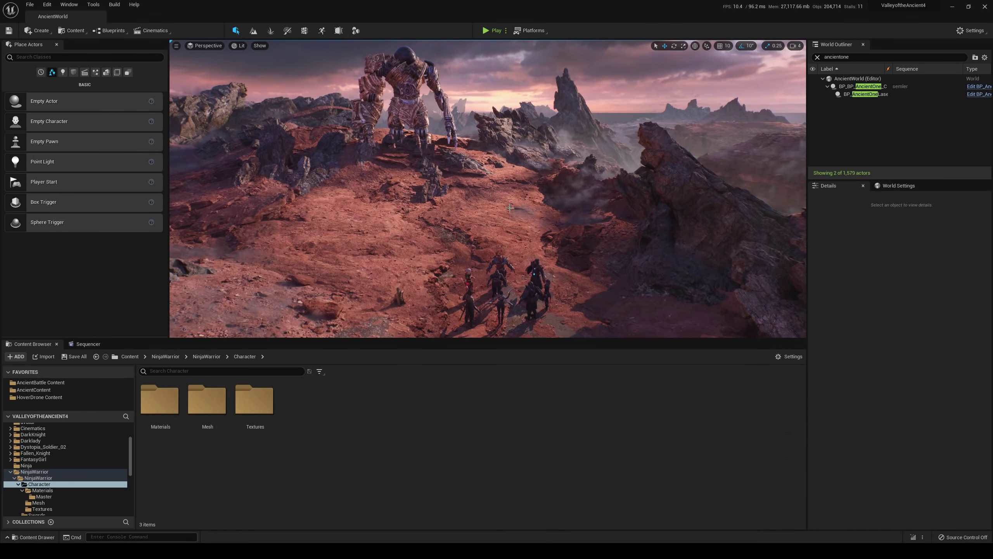
{"action": "left_click", "coordinate": [948, 6]}
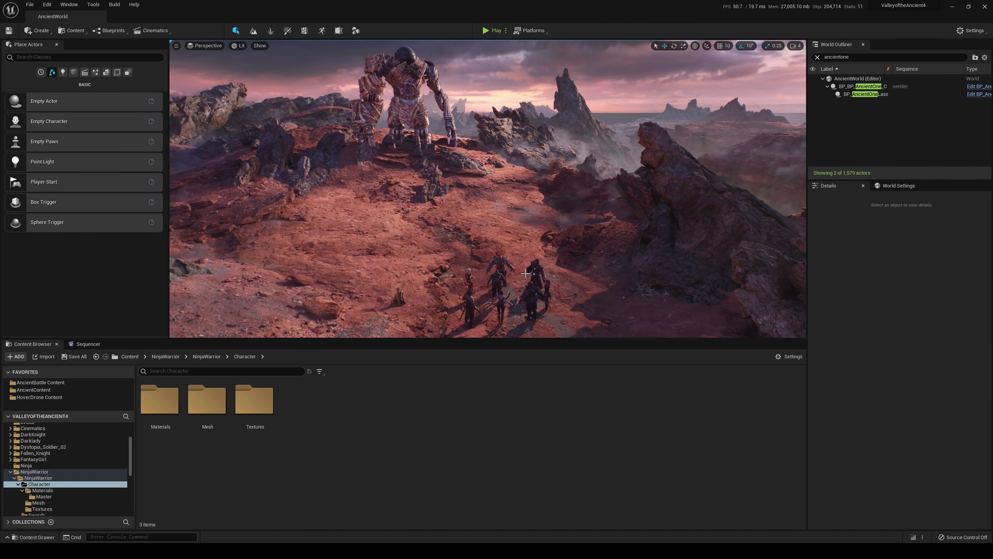
{"action": "left_click", "coordinate": [414, 105]}
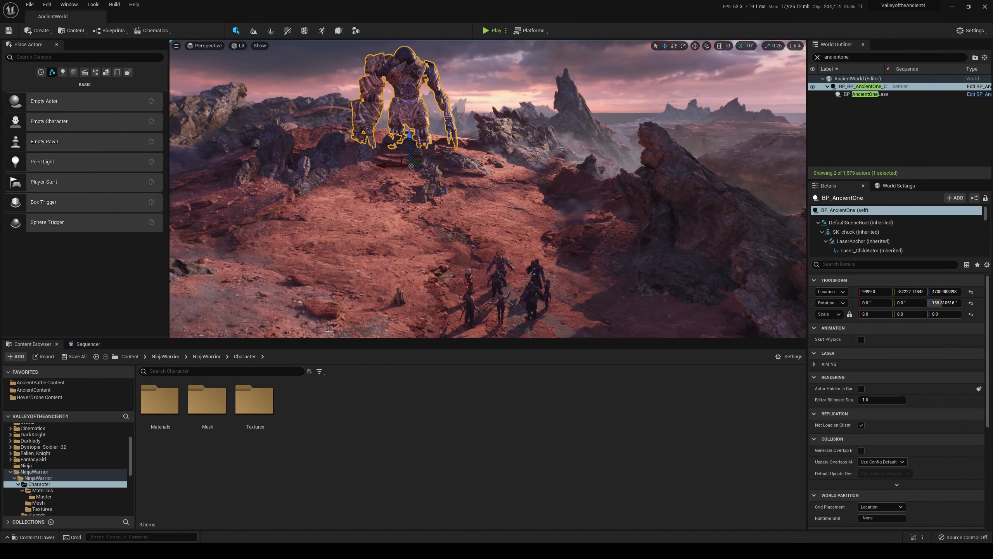
Browse the 10mill and 2mil content folders to examine the dragon meshes stored in them
{"action": "left_click", "coordinate": [130, 357]}
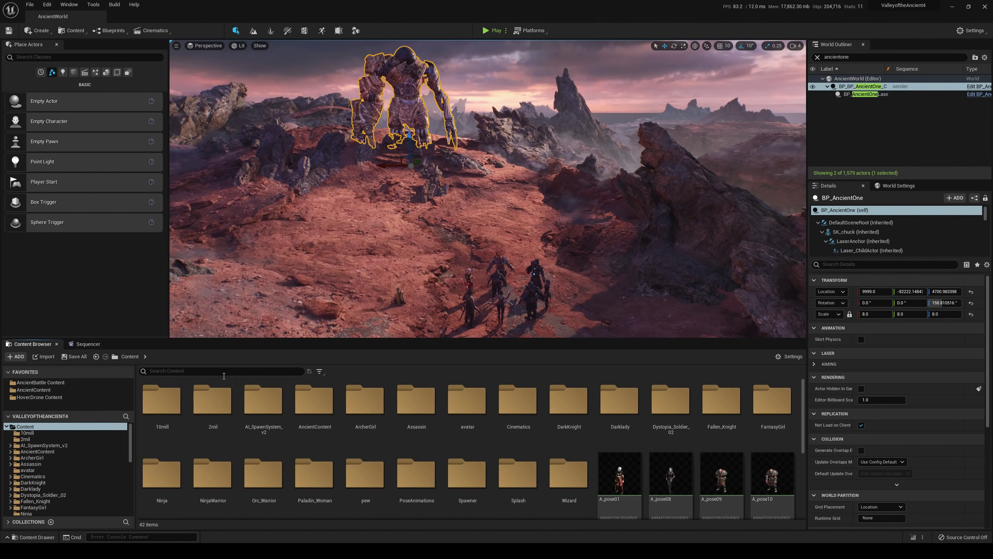
{"action": "double_click", "coordinate": [174, 417]}
{"action": "mouse_move", "coordinate": [155, 403]}
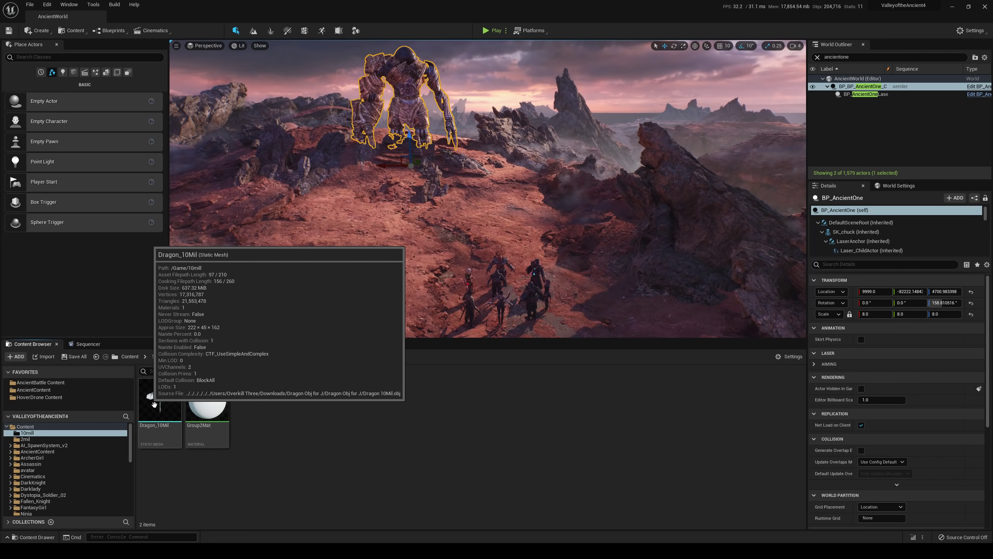
{"action": "left_click", "coordinate": [135, 356]}
{"action": "double_click", "coordinate": [217, 408]}
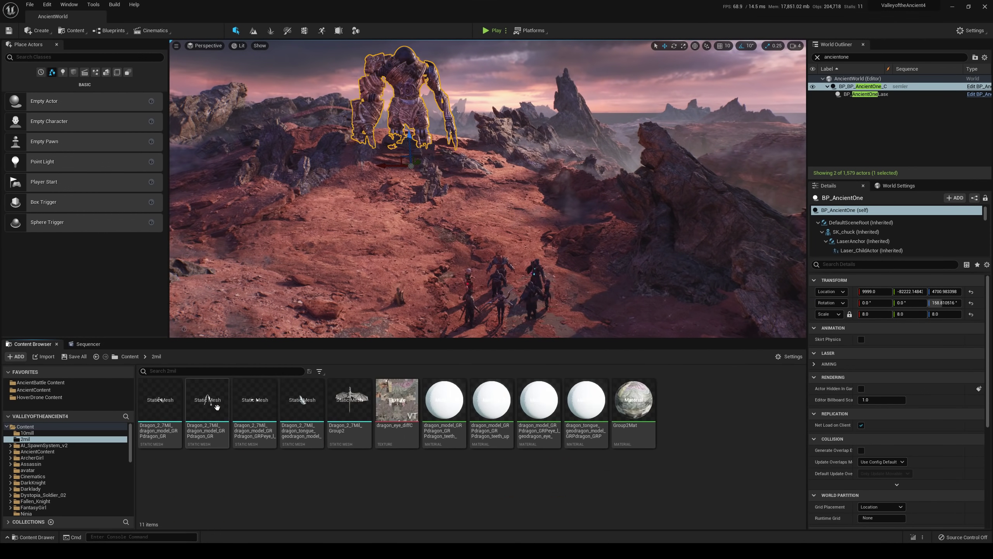
{"action": "mouse_move", "coordinate": [359, 419]}
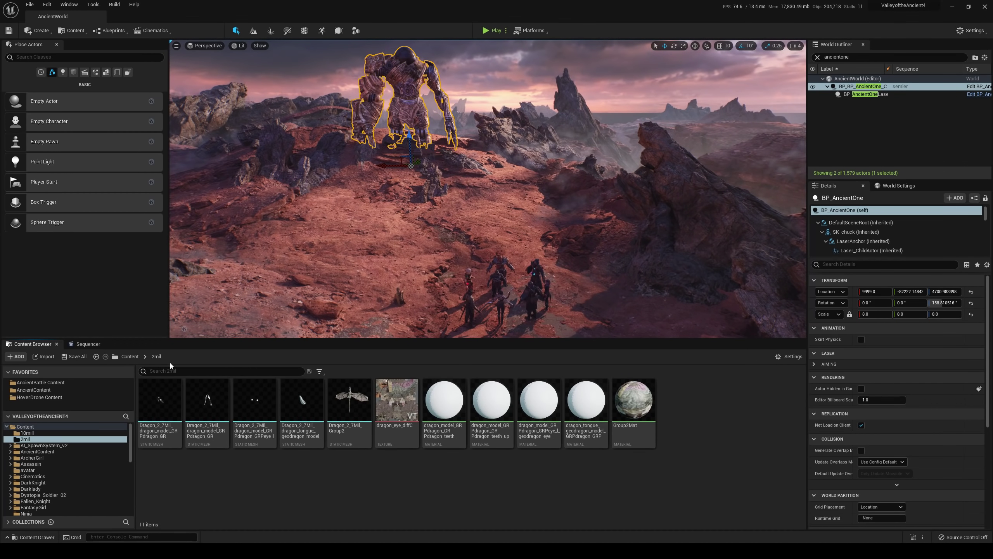
Place the Dragon_10Mil mesh from the 10mill folder in the scene and rotate it to about 99.4°, 3.4°, 160.3°
{"action": "left_click", "coordinate": [130, 357]}
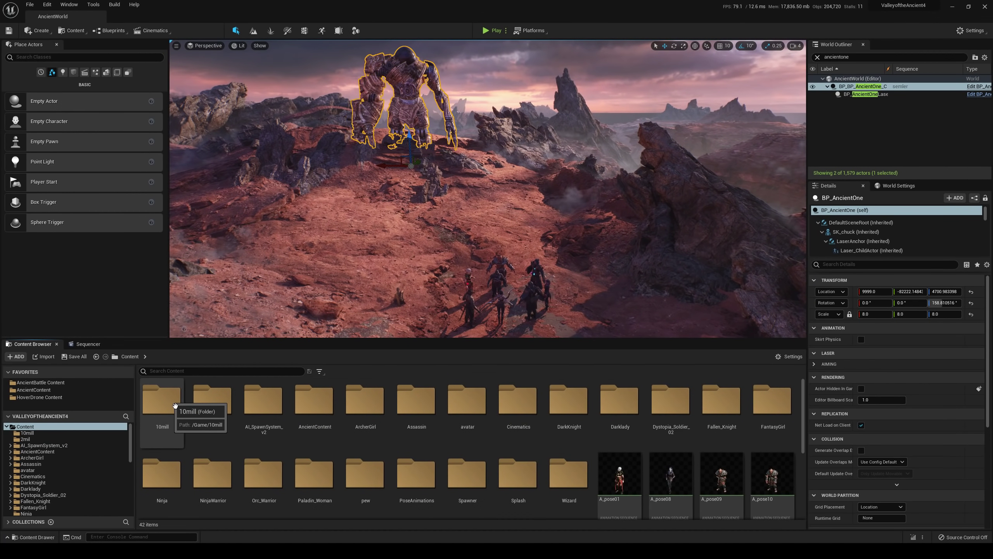
{"action": "double_click", "coordinate": [175, 405]}
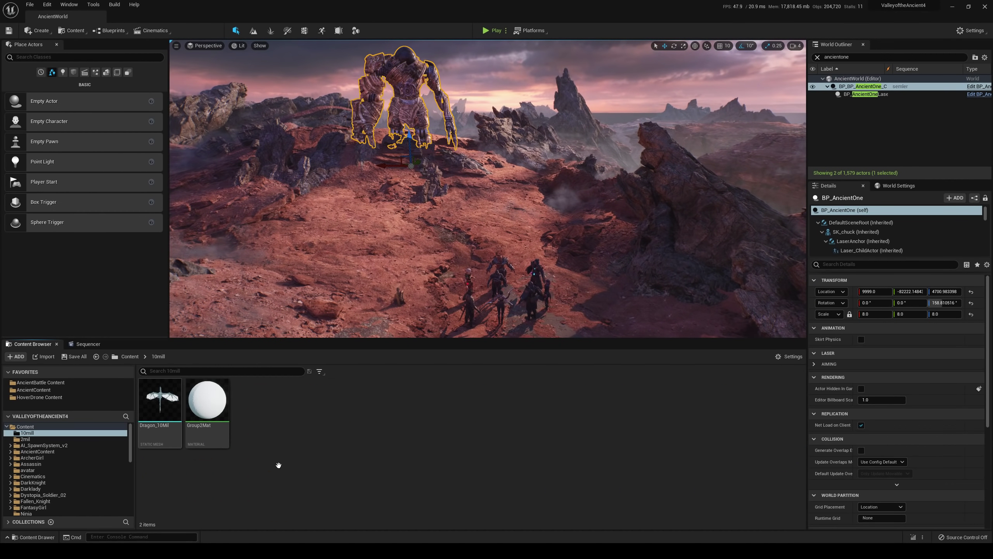
{"action": "left_click_drag", "start_coordinate": [160, 402], "coordinate": [397, 251]}
{"action": "key", "text": "e"}
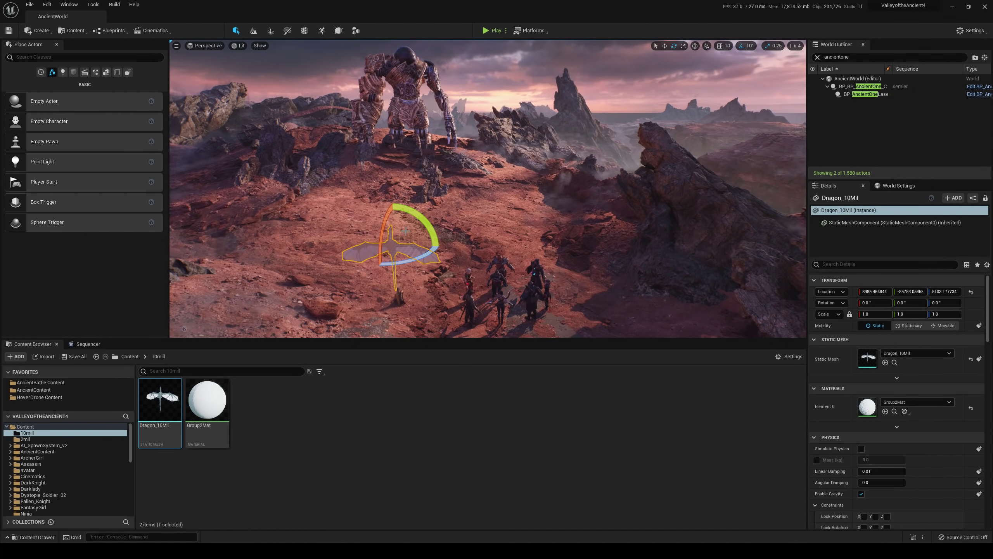
{"action": "left_click_drag", "start_coordinate": [387, 235], "coordinate": [454, 234]}
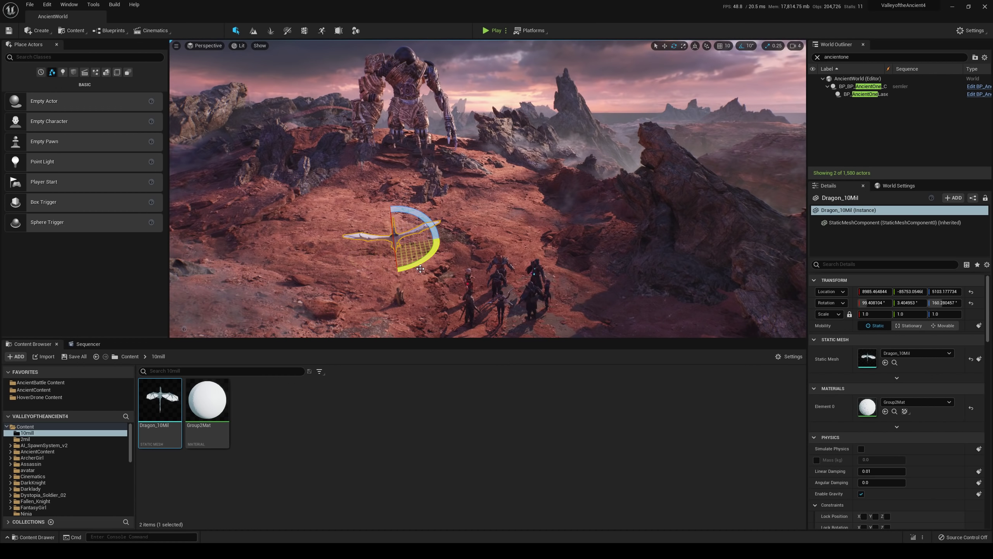
Lower the camera speed to 3 and examine the placed white dragon up close
{"action": "left_click", "coordinate": [798, 46]}
{"action": "left_click_drag", "start_coordinate": [818, 64], "coordinate": [808, 67]}
{"action": "right_click_drag", "start_coordinate": [626, 183], "coordinate": [624, 160]}
{"action": "key", "text": "w"}
{"action": "key", "text": "q"}
{"action": "key", "text": "w"}
{"action": "key", "text": "s"}
{"action": "key", "text": "e"}
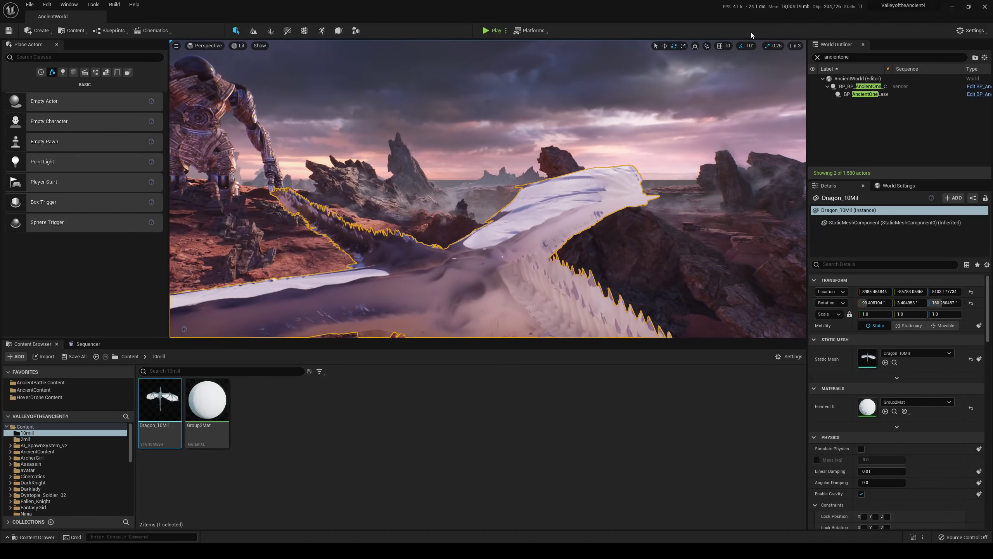
Reduce the camera speed to 2 and examine the white dragon from the front against the giant
{"action": "left_click", "coordinate": [796, 47]}
{"action": "left_click", "coordinate": [801, 63]}
{"action": "left_click", "coordinate": [801, 63]}
{"action": "key", "text": "q"}
{"action": "right_click_drag", "start_coordinate": [743, 125], "coordinate": [682, 97]}
{"action": "key", "text": "w"}
{"action": "key", "text": "d"}
{"action": "right_click_drag", "start_coordinate": [743, 76], "coordinate": [755, 57]}
{"action": "key", "text": "a"}
{"action": "key", "text": "w"}
{"action": "right_click_drag", "start_coordinate": [383, 333], "coordinate": [352, 335]}
{"action": "key", "text": "d"}
{"action": "right_click_drag", "start_coordinate": [711, 69], "coordinate": [709, 69]}
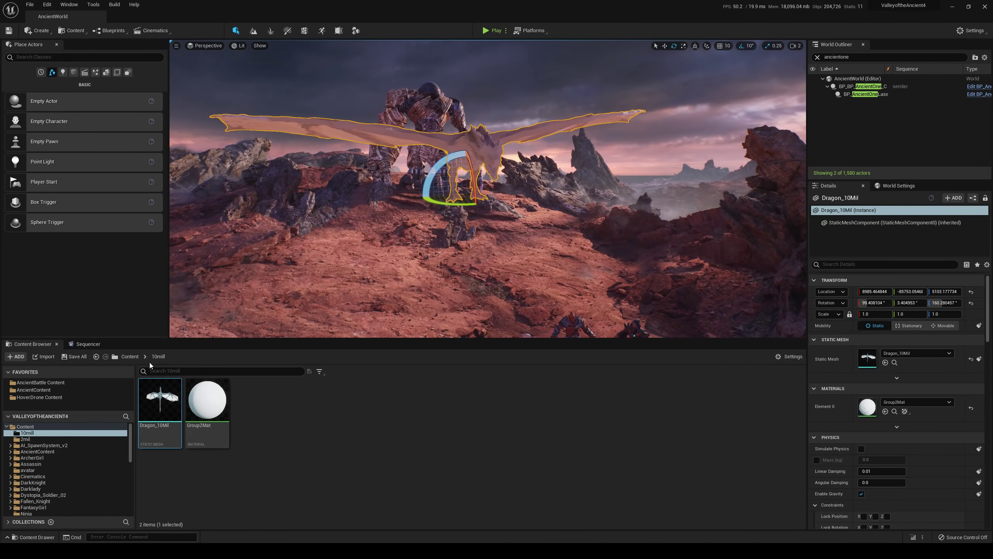
Place the Dragon_2_7Mil_Group2 mesh from the 2mil folder in the scene, raised to about Z 5006 and rotated to about 98.7°, 5°, 150.4°
{"action": "left_click", "coordinate": [131, 357]}
{"action": "double_click", "coordinate": [206, 407]}
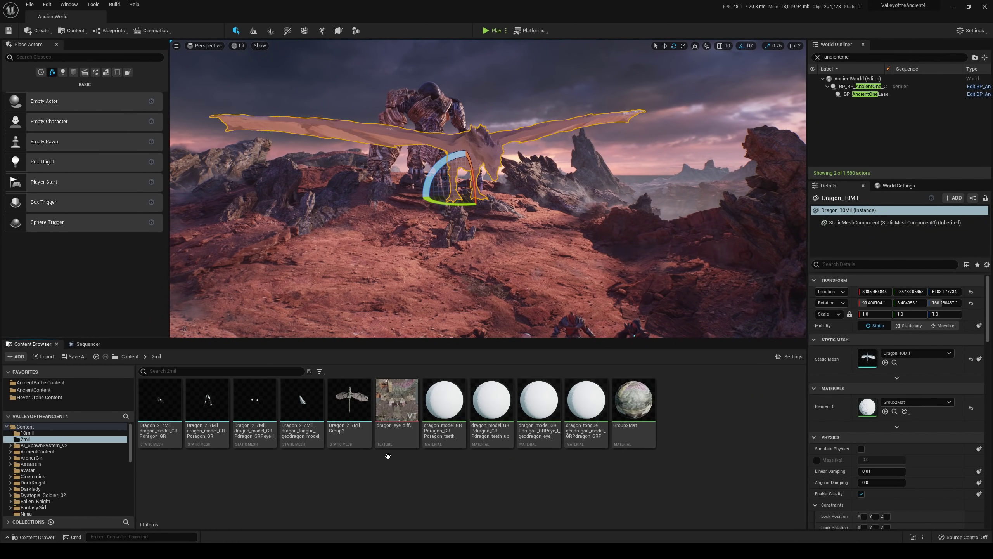
{"action": "left_click_drag", "start_coordinate": [349, 401], "coordinate": [344, 289]}
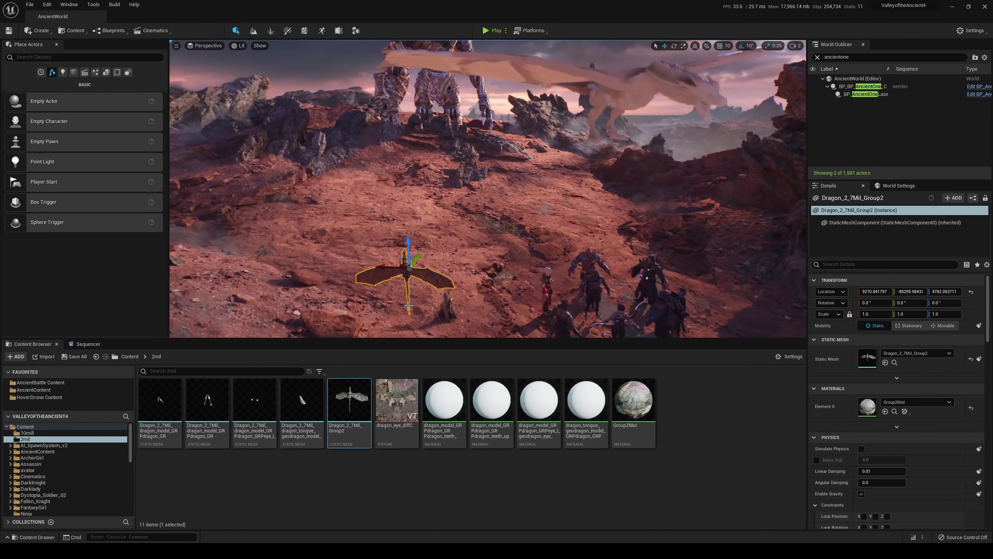
{"action": "left_click_drag", "start_coordinate": [416, 252], "coordinate": [413, 145]}
{"action": "right_click_drag", "start_coordinate": [413, 145], "coordinate": [450, 137]}
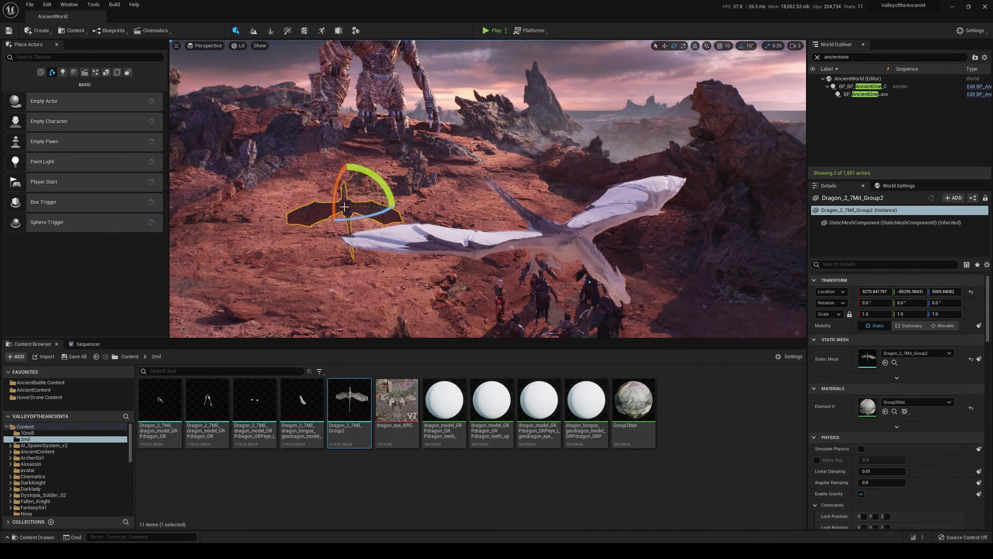
{"action": "left_click_drag", "start_coordinate": [340, 197], "coordinate": [307, 240]}
{"action": "right_click_drag", "start_coordinate": [511, 246], "coordinate": [579, 180]}
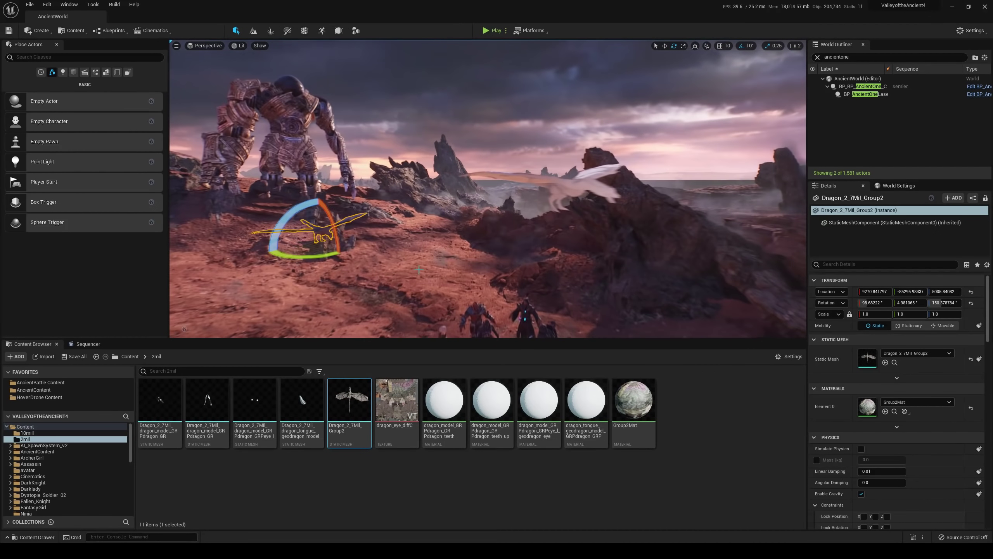
Move the textured dragon beside the white one, to a location of about 9080, -85799, 5142
{"action": "key", "text": "w"}
{"action": "left_click_drag", "start_coordinate": [355, 251], "coordinate": [491, 324]}
{"action": "right_click_drag", "start_coordinate": [490, 324], "coordinate": [402, 348]}
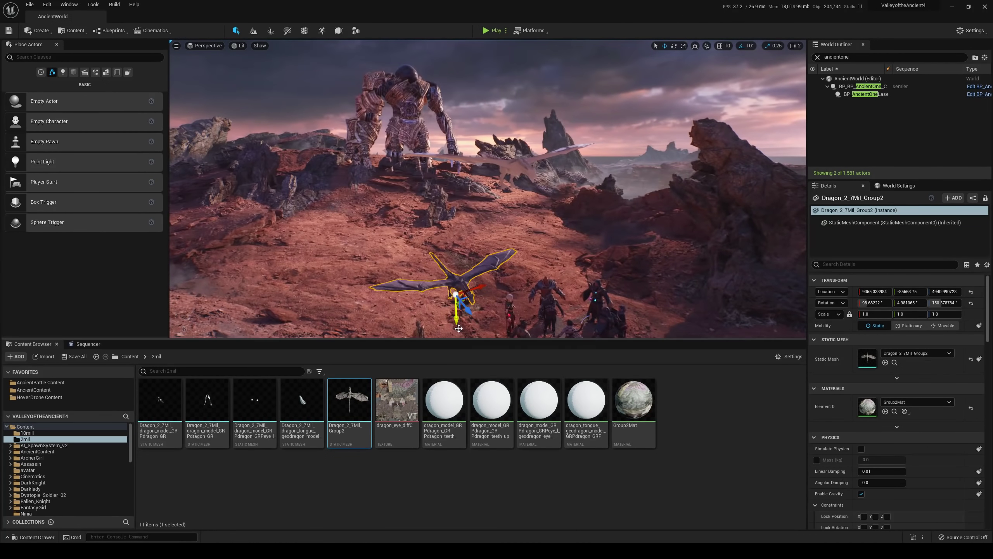
{"action": "left_click_drag", "start_coordinate": [455, 319], "coordinate": [418, 206]}
{"action": "right_click_drag", "start_coordinate": [417, 206], "coordinate": [476, 231]}
{"action": "right_click_drag", "start_coordinate": [446, 197], "coordinate": [440, 197]}
{"action": "left_click_drag", "start_coordinate": [239, 286], "coordinate": [286, 248]}
{"action": "right_click_drag", "start_coordinate": [297, 244], "coordinate": [276, 207]}
Turn off rotation grid snapping and examine the textured dragon's head and body up close
{"action": "key", "text": "e"}
{"action": "mouse_move", "coordinate": [458, 227]}
{"action": "left_mouse_down"}
{"action": "mouse_move", "coordinate": [468, 248]}
{"action": "mouse_move", "coordinate": [461, 232]}
{"action": "left_mouse_up"}
{"action": "left_click", "coordinate": [742, 47]}
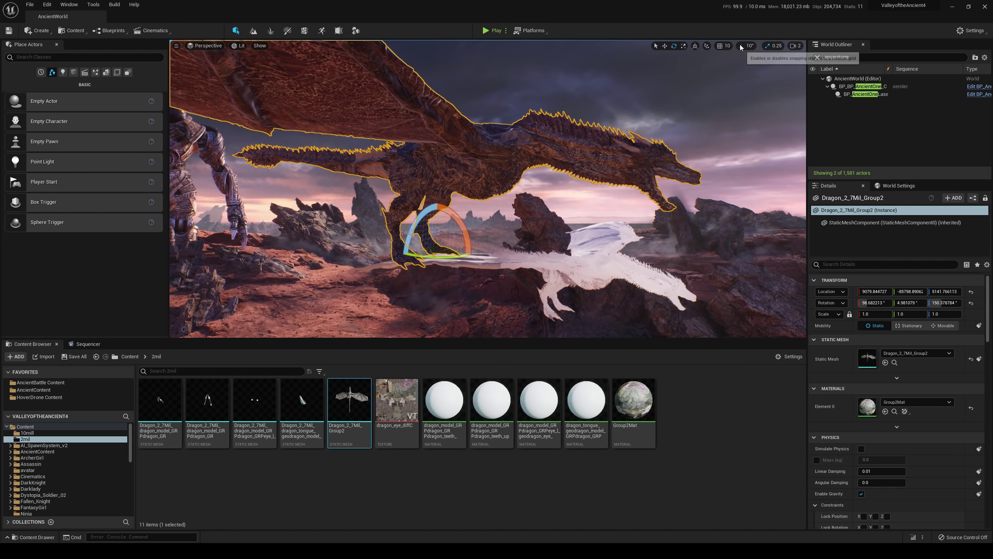
{"action": "right_click_drag", "start_coordinate": [594, 176], "coordinate": [497, 161]}
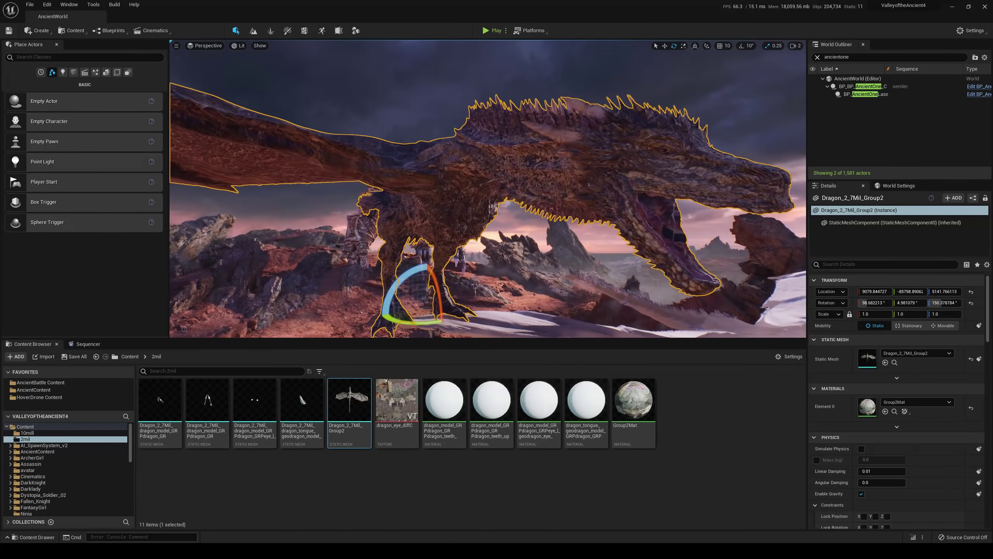
{"action": "right_click_drag", "start_coordinate": [588, 183], "coordinate": [653, 188]}
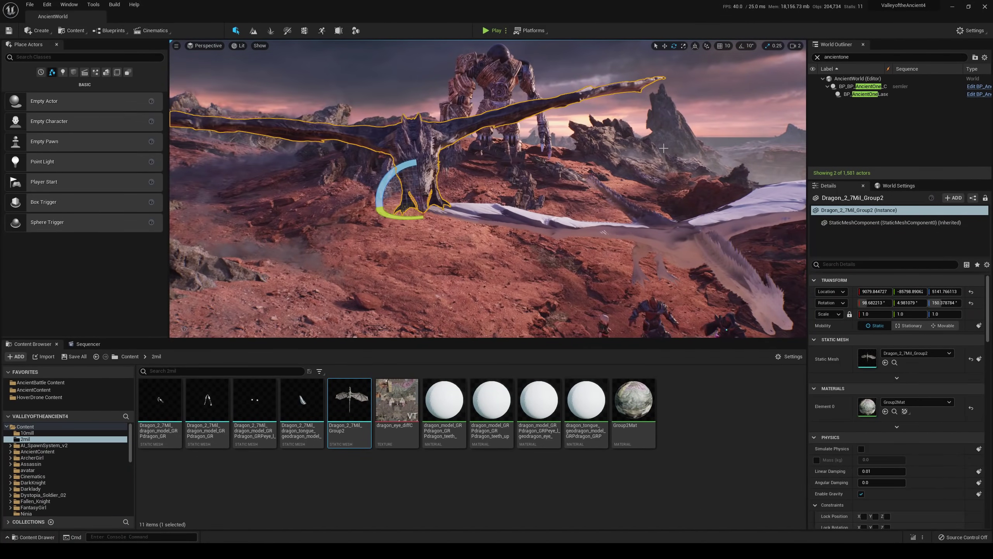
Deselect the textured dragon, lower the camera speed to 1 and examine its surface detail from several sides
{"action": "key", "text": "Escape"}
{"action": "left_click", "coordinate": [797, 45]}
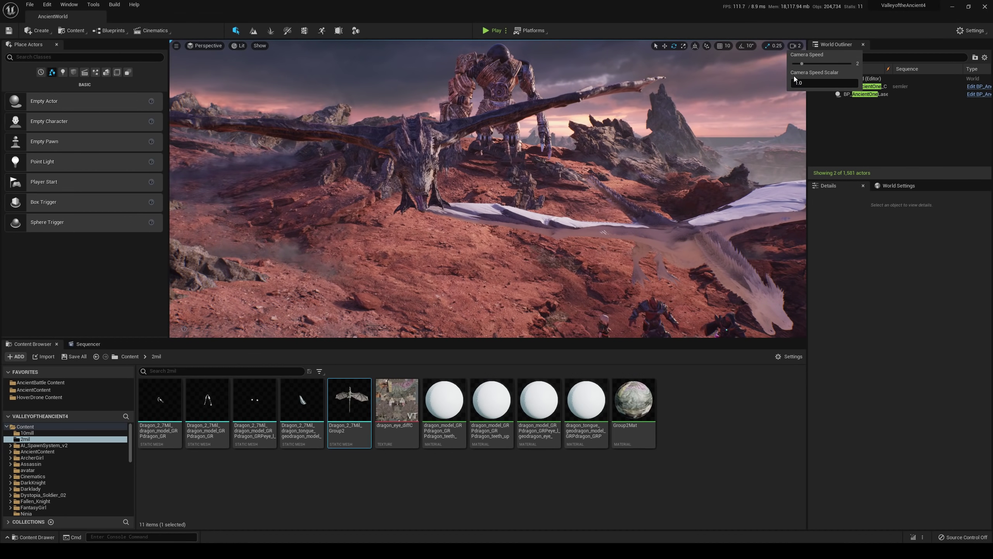
{"action": "right_click_drag", "start_coordinate": [773, 81], "coordinate": [761, 80]}
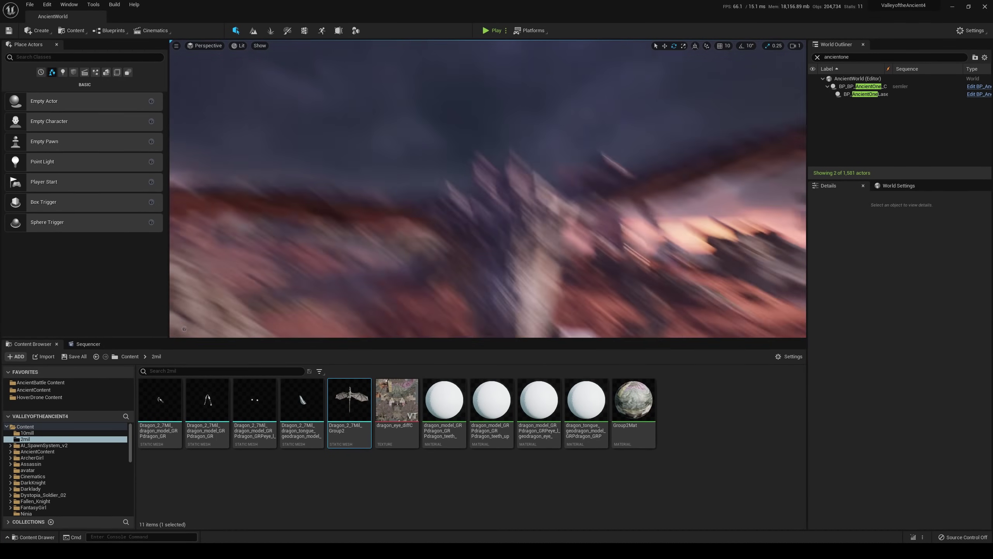
{"action": "right_click_drag", "start_coordinate": [760, 80], "coordinate": [704, 81]}
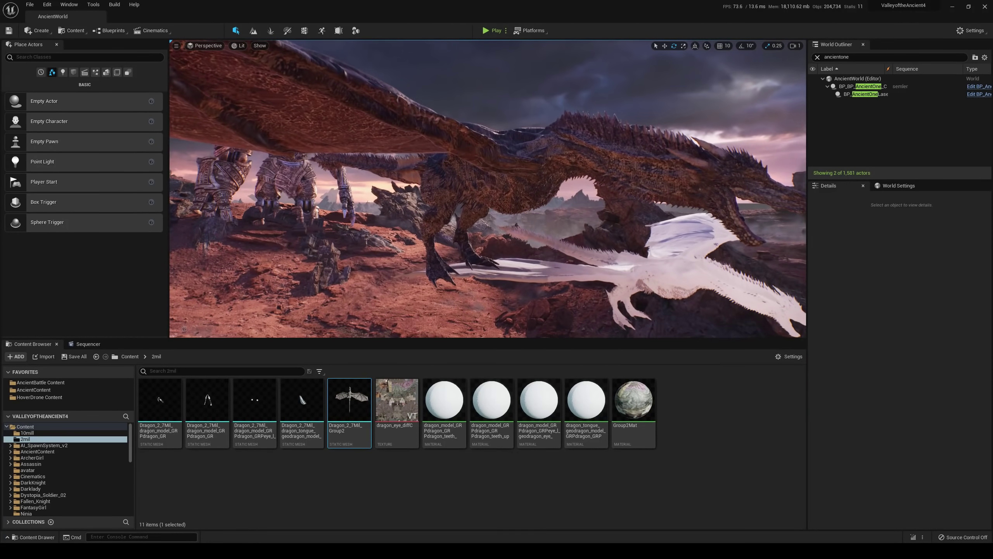
{"action": "mouse_move", "coordinate": [351, 411]}
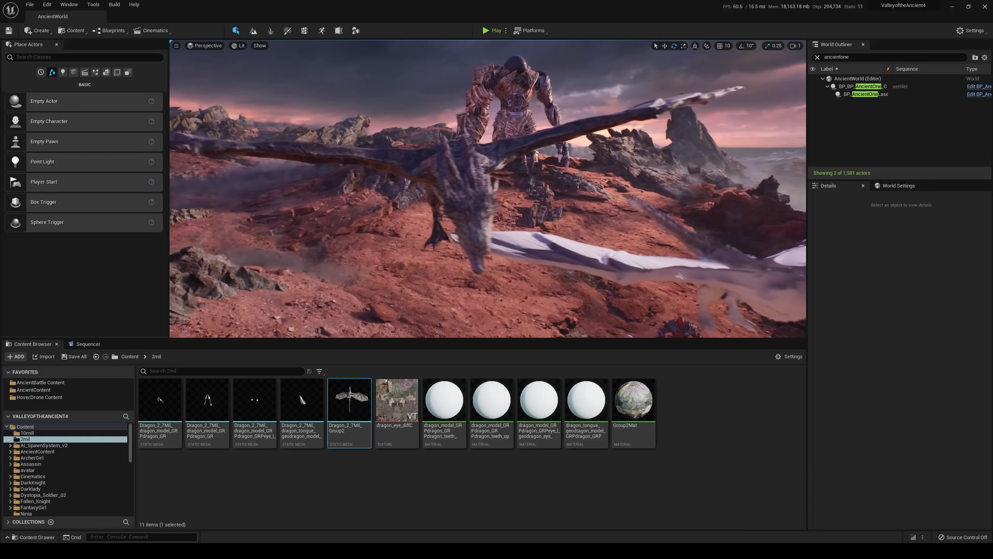
{"action": "right_click_drag", "start_coordinate": [527, 203], "coordinate": [541, 207]}
Level the textured dragon's wings by rotating it to about 98.6°, -0.5°, 149.5°
{"action": "left_click", "coordinate": [513, 170]}
{"action": "right_click_drag", "start_coordinate": [518, 172], "coordinate": [499, 168]}
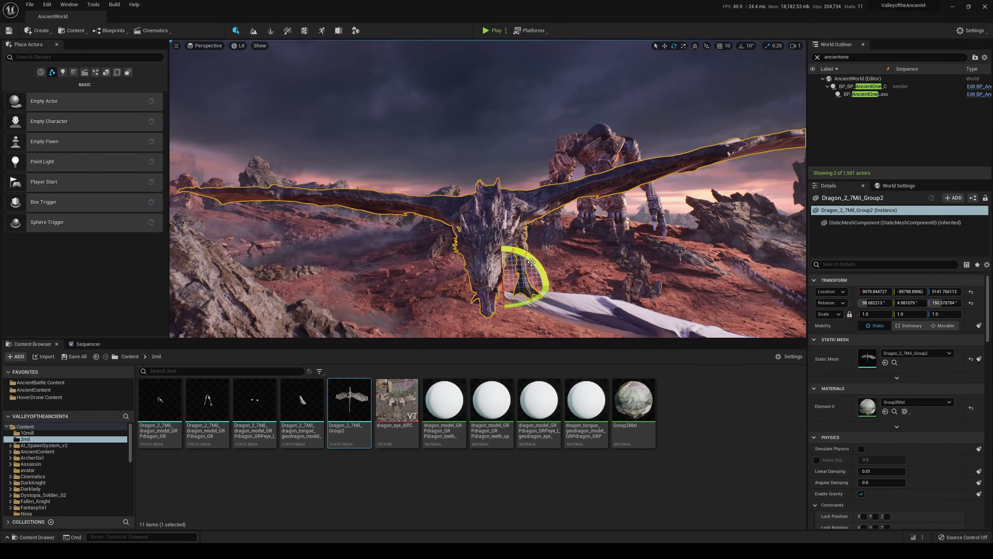
{"action": "left_click_drag", "start_coordinate": [532, 262], "coordinate": [576, 250]}
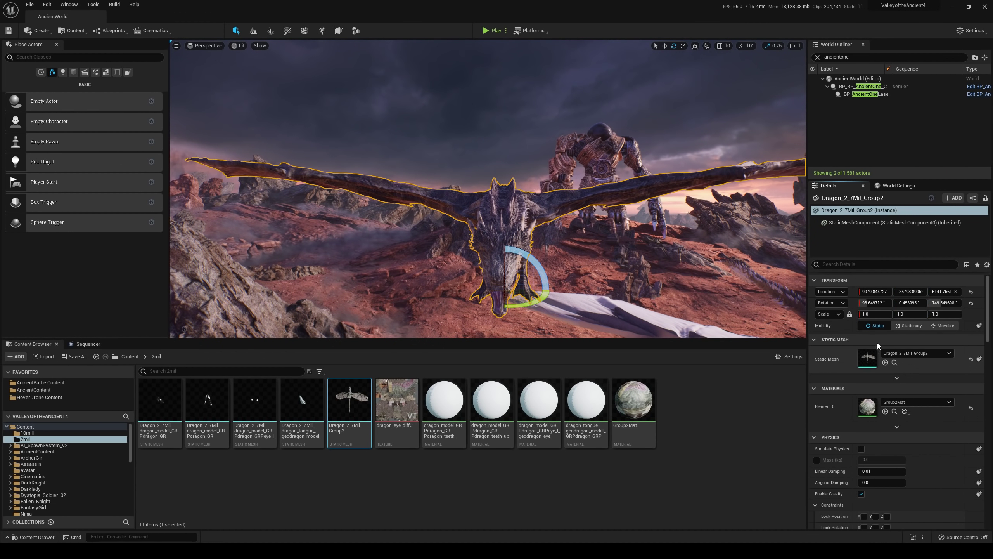
Enable Nanite on the textured dragon's static mesh with a proxy triangle percent of 100, apply the changes and close the mesh editor
{"action": "double_click", "coordinate": [866, 357]}
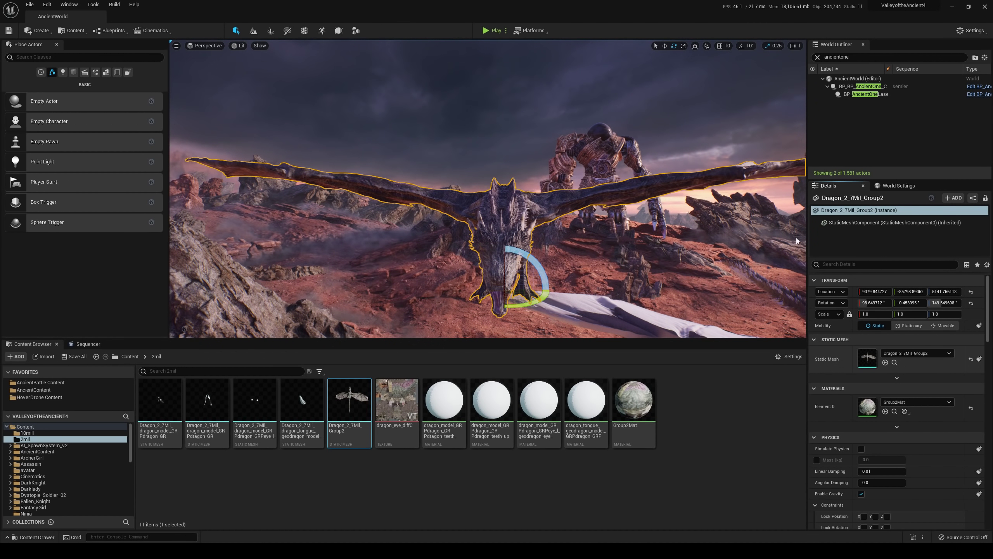
{"action": "left_click", "coordinate": [590, 176]}
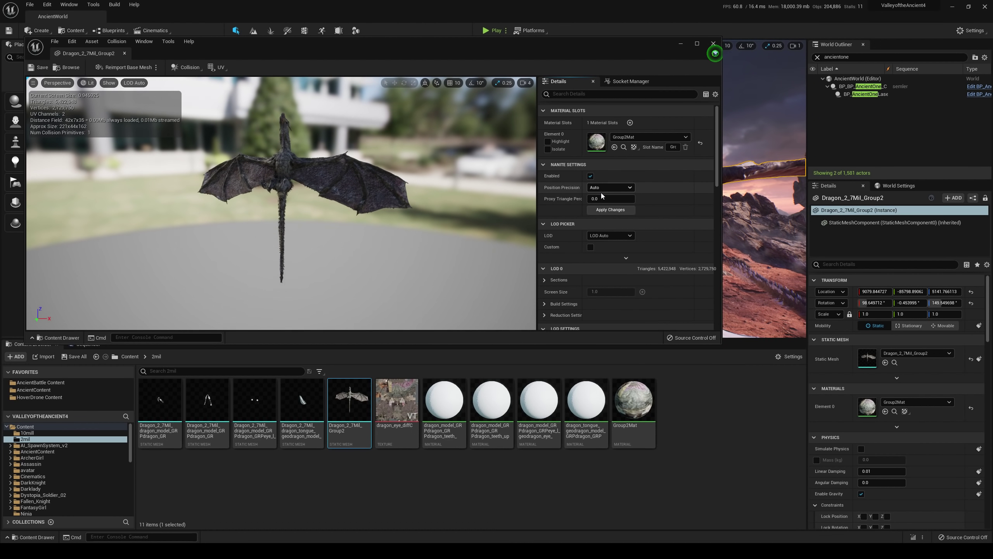
{"action": "left_click", "coordinate": [602, 188]}
{"action": "left_click", "coordinate": [602, 192]}
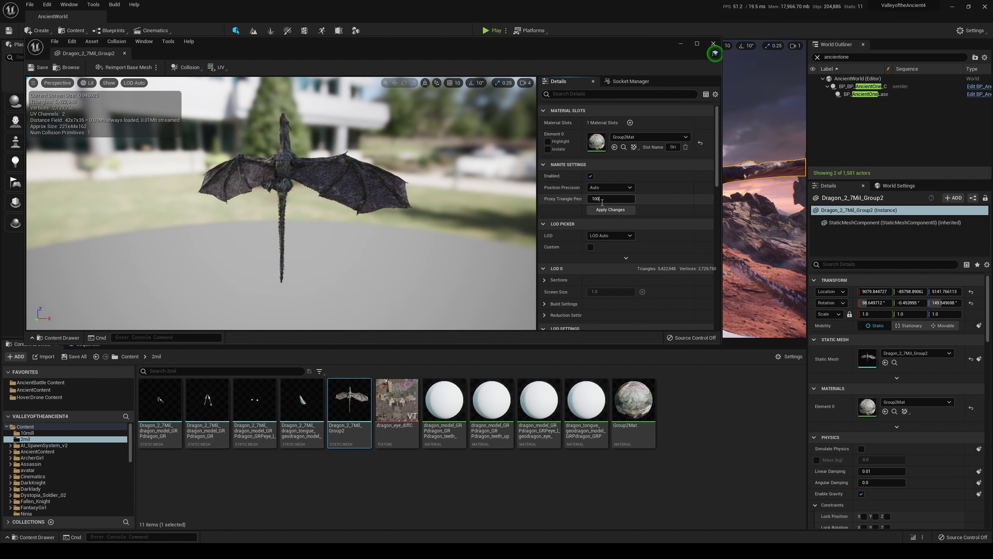
{"action": "left_click", "coordinate": [622, 211]}
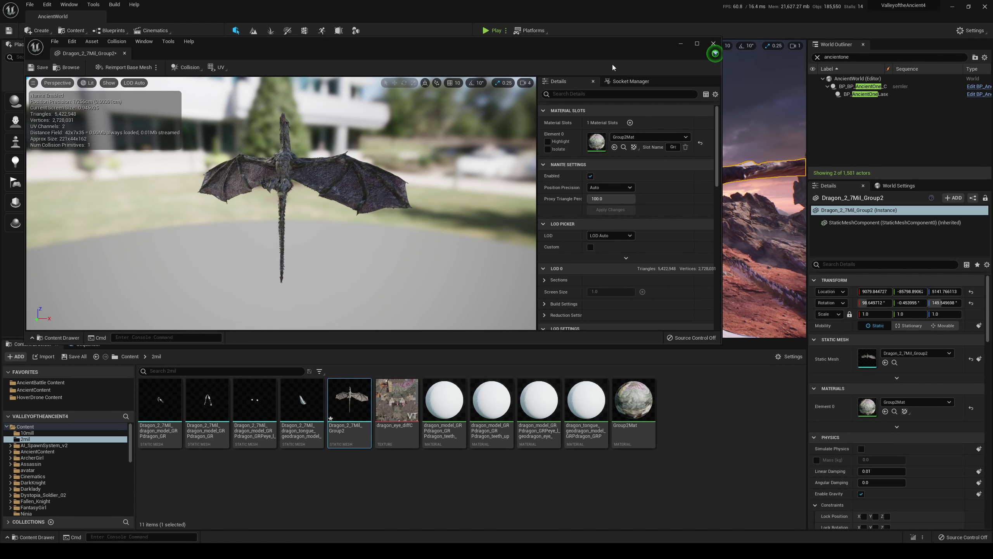
{"action": "left_click", "coordinate": [714, 43]}
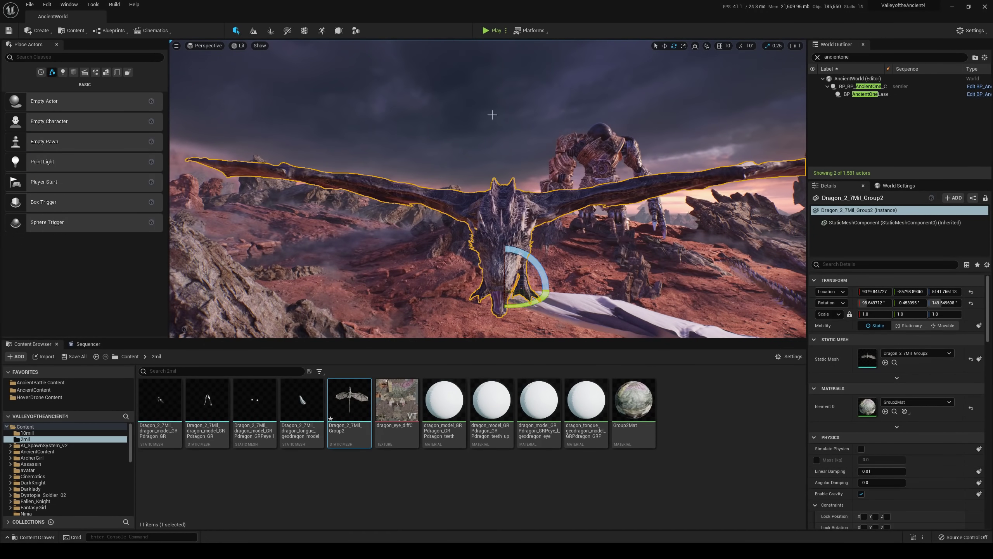
Switch the viewport to the Nanite Triangles visualization
{"action": "left_click", "coordinate": [247, 54]}
{"action": "left_click", "coordinate": [260, 46]}
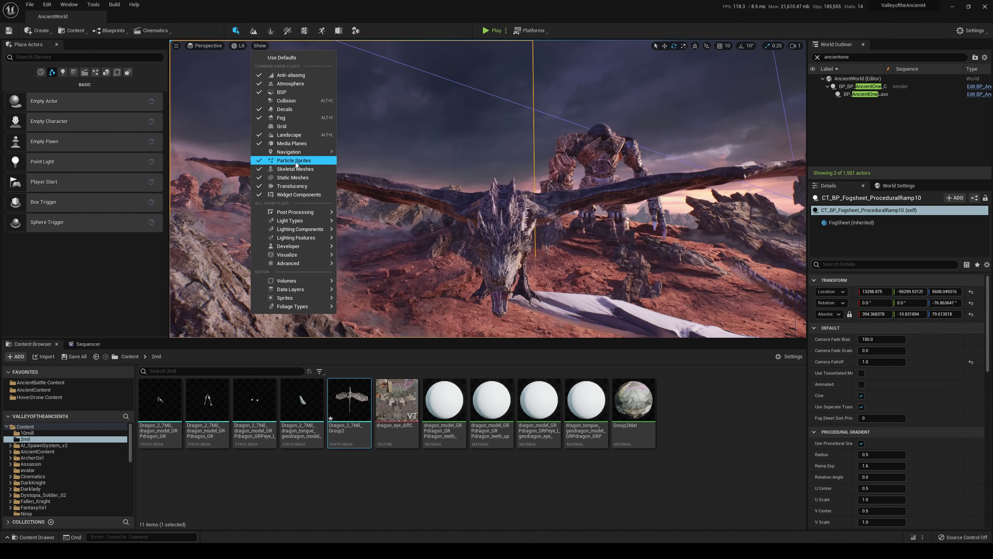
{"action": "left_click", "coordinate": [238, 46]}
{"action": "mouse_move", "coordinate": [276, 160]}
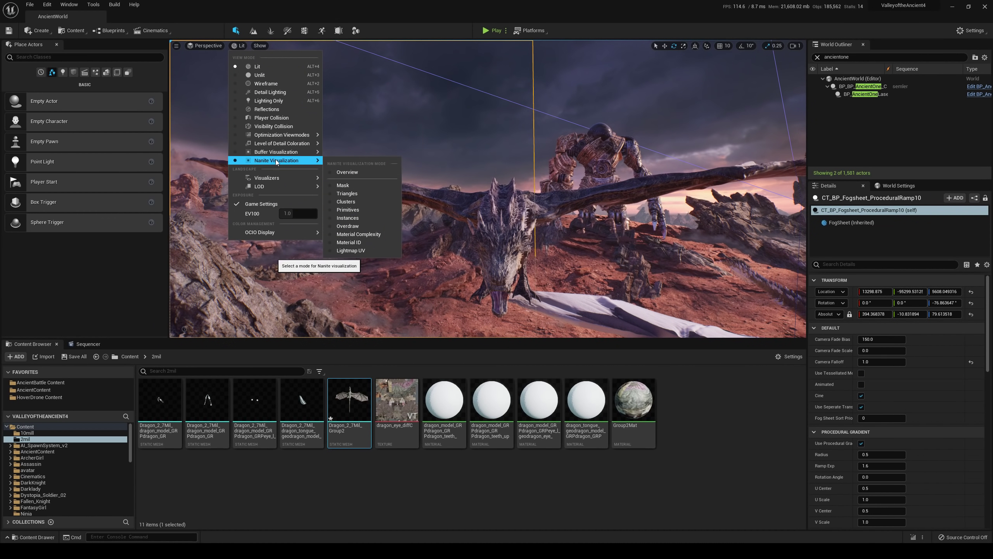
{"action": "left_click", "coordinate": [347, 194]}
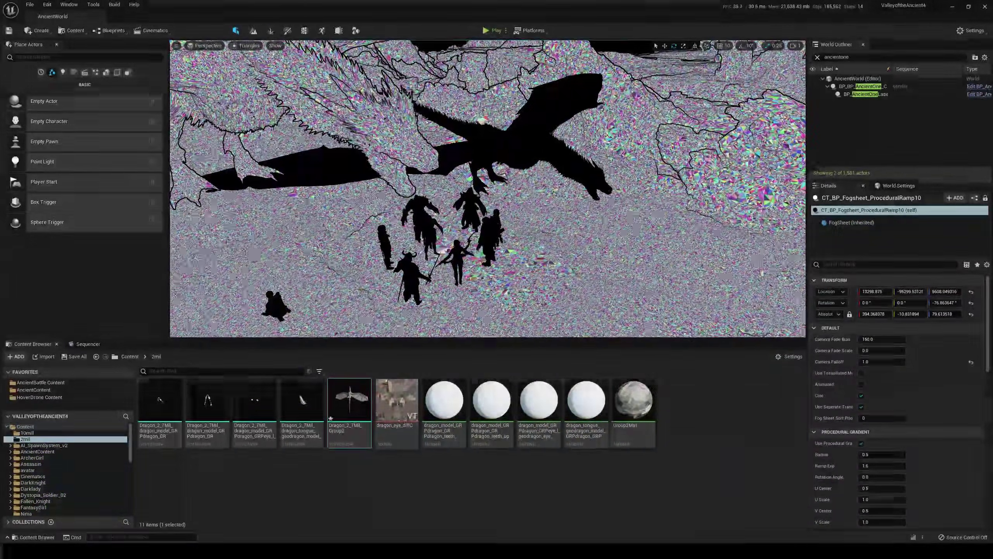
Return the viewport to the Lit view and open the static mesh of the untextured Dragon_10Mil for editing
{"action": "left_click", "coordinate": [246, 46]}
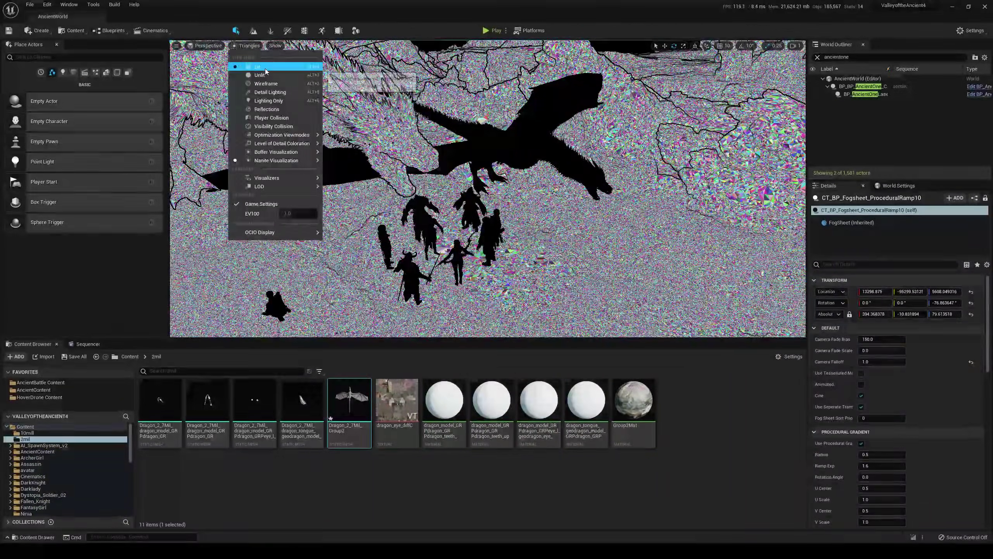
{"action": "left_click", "coordinate": [252, 75]}
{"action": "left_click", "coordinate": [514, 146]}
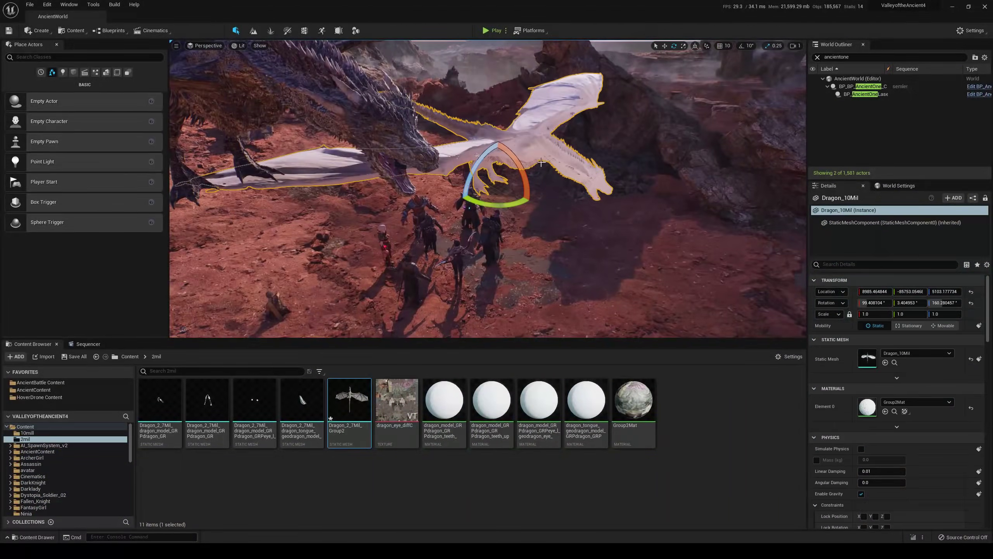
{"action": "double_click", "coordinate": [869, 365]}
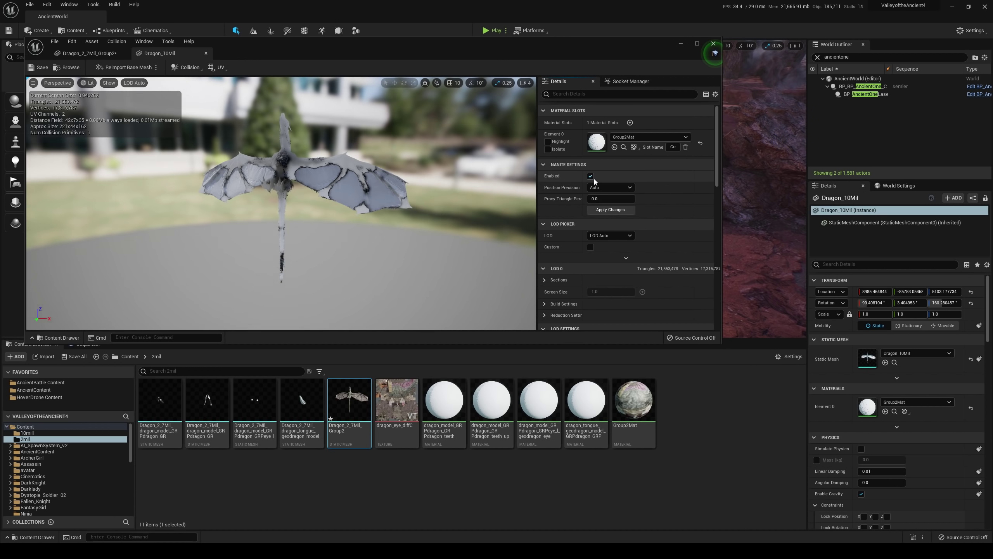
Set the Nanite proxy triangle percent of the Dragon_10Mil mesh to 100 and apply the changes
{"action": "left_click", "coordinate": [599, 188]}
{"action": "left_click", "coordinate": [596, 165]}
{"action": "left_click", "coordinate": [597, 177]}
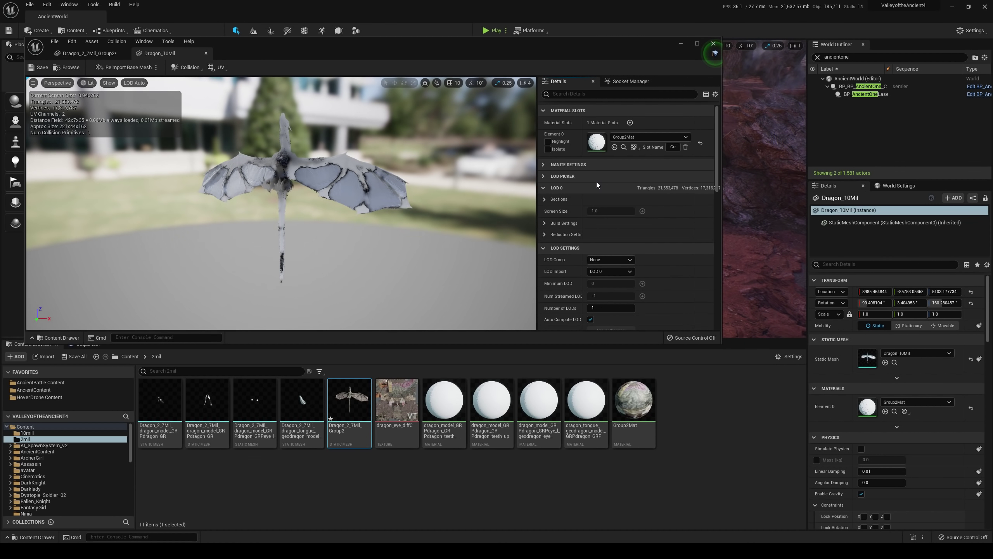
{"action": "left_click", "coordinate": [596, 177]}
{"action": "left_click", "coordinate": [600, 166]}
{"action": "left_click", "coordinate": [609, 199]}
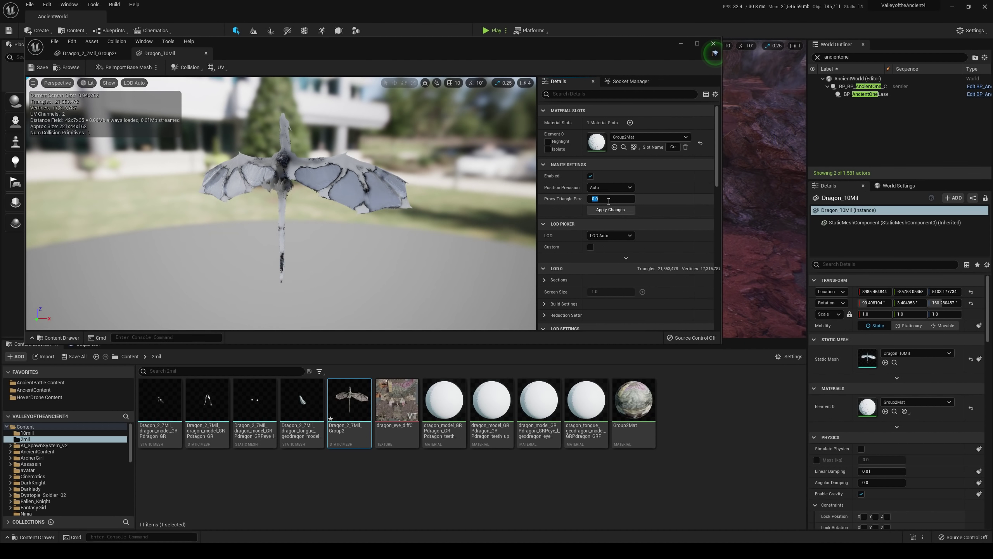
{"action": "type", "text": "100"}
{"action": "left_click", "coordinate": [598, 208]}
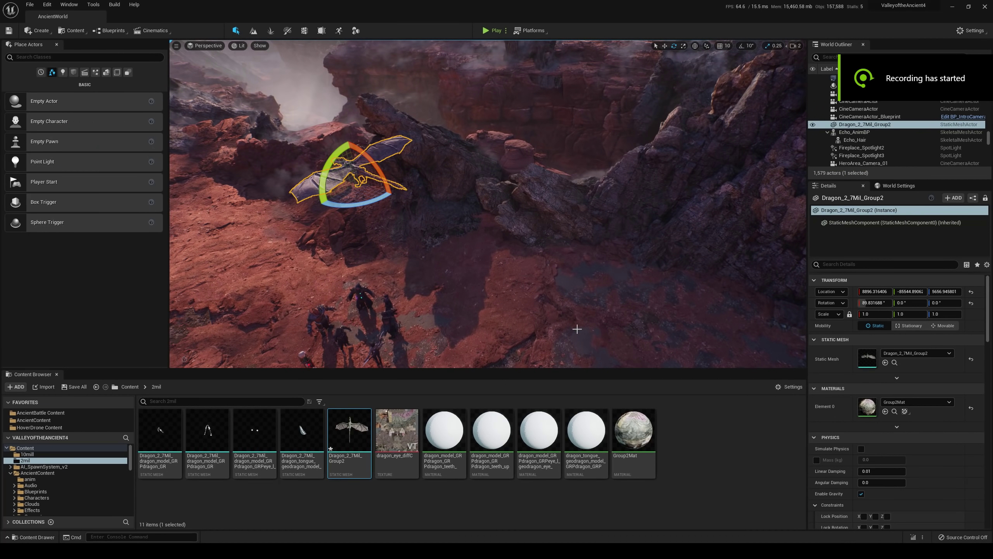
Frame the textured Dragon_2_7Mil_Group2 and fly around it for a closer view of its head and body
{"action": "key", "text": "f"}
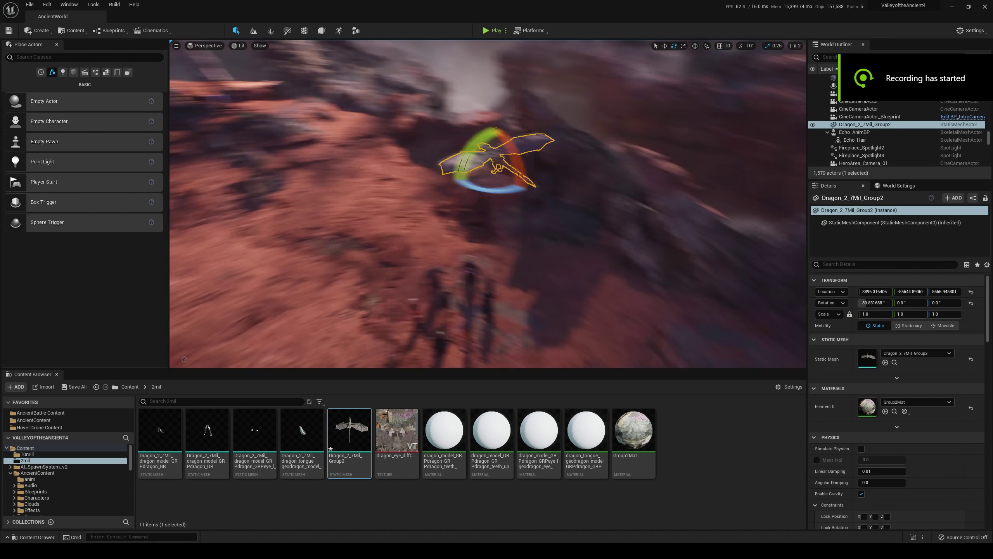
{"action": "key", "text": "w"}
{"action": "right_click_drag", "start_coordinate": [488, 203], "coordinate": [619, 176]}
{"action": "key", "text": "s"}
{"action": "key", "text": "a"}
{"action": "key", "text": "w"}
{"action": "key", "text": "d"}
{"action": "key", "text": "a"}
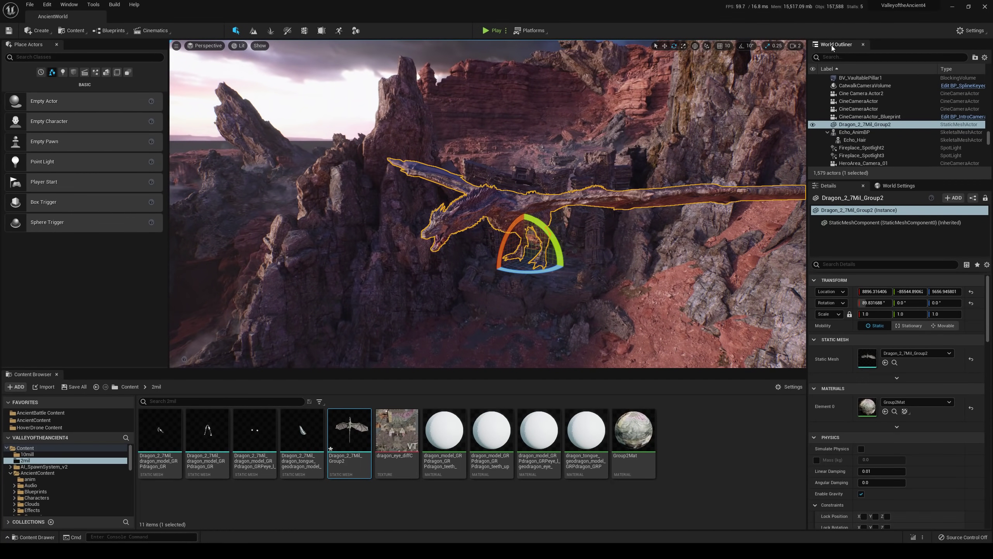
Lower the camera speed to 1, deselect the textured dragon and inspect its head, body and wings from several sides
{"action": "left_click", "coordinate": [796, 46]}
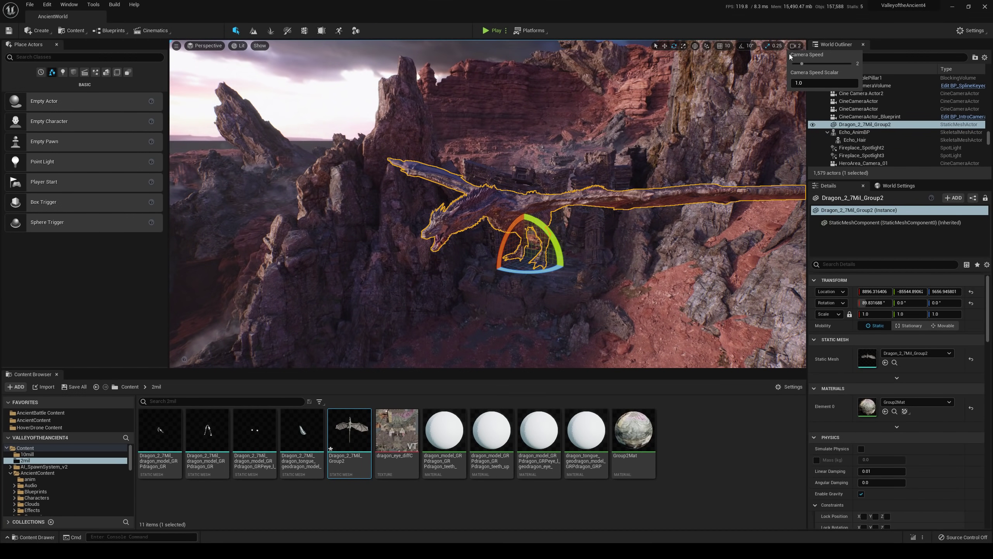
{"action": "right_click_drag", "start_coordinate": [683, 164], "coordinate": [689, 164]}
{"action": "key", "text": "w"}
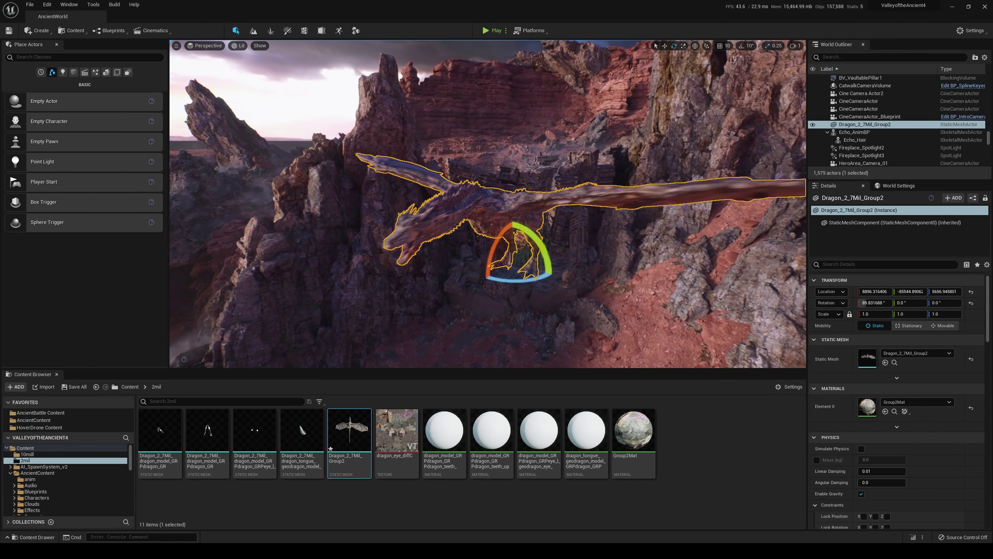
{"action": "key", "text": "Escape"}
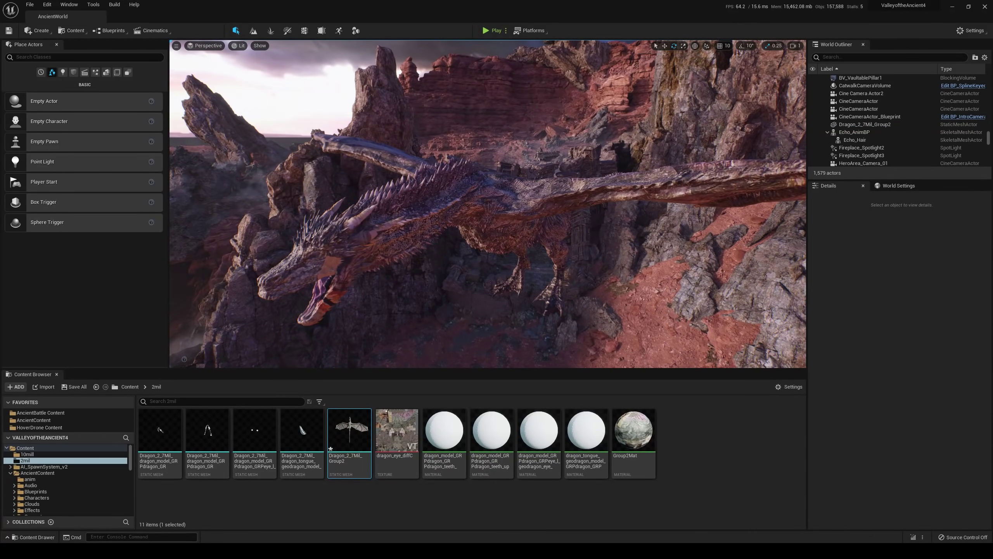
{"action": "left_click_drag", "start_coordinate": [488, 203], "coordinate": [579, 204], "text": "alt"}
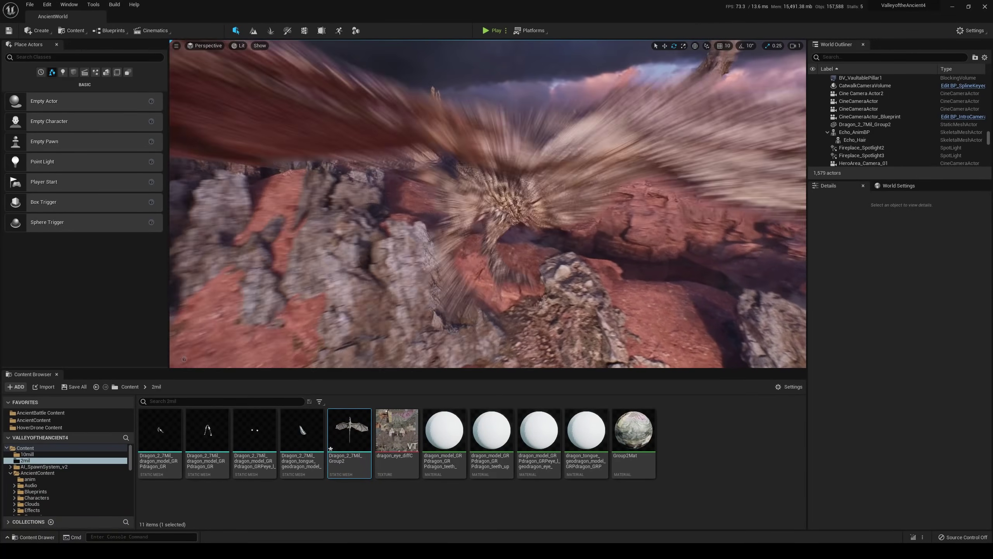
{"action": "key", "text": "s"}
{"action": "right_click_drag", "start_coordinate": [488, 203], "coordinate": [399, 201]}
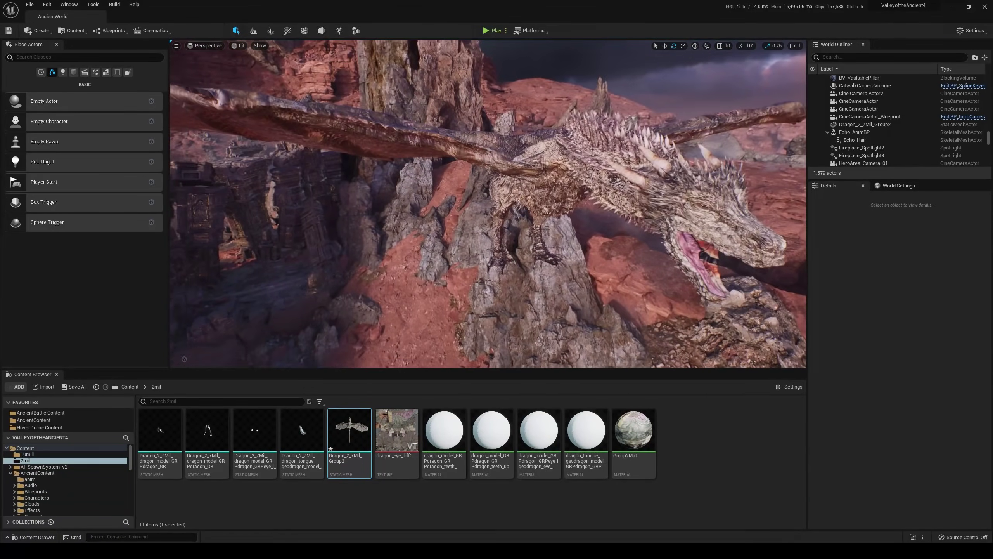
{"action": "left_click_drag", "start_coordinate": [489, 204], "coordinate": [548, 199], "text": "alt"}
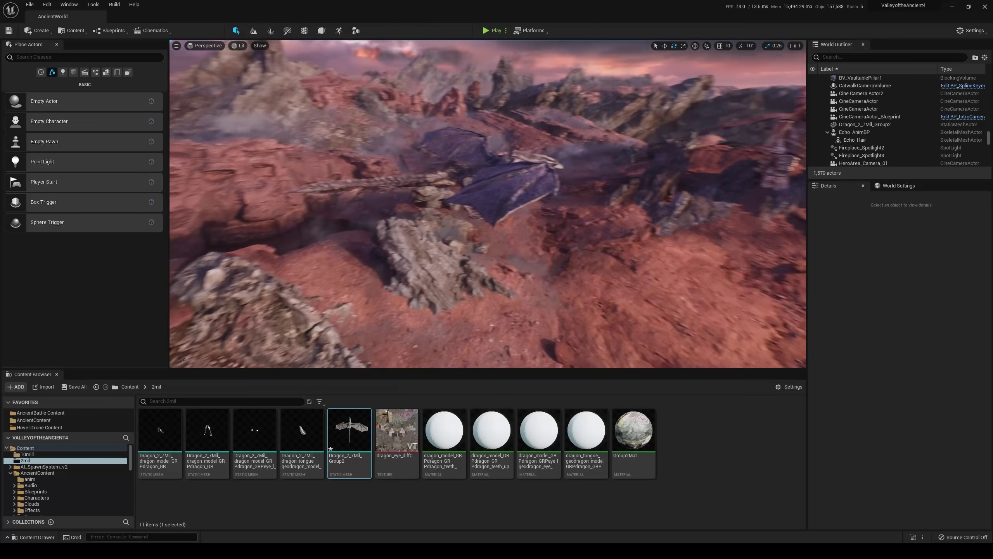
{"action": "right_click_drag", "start_coordinate": [488, 203], "coordinate": [520, 178]}
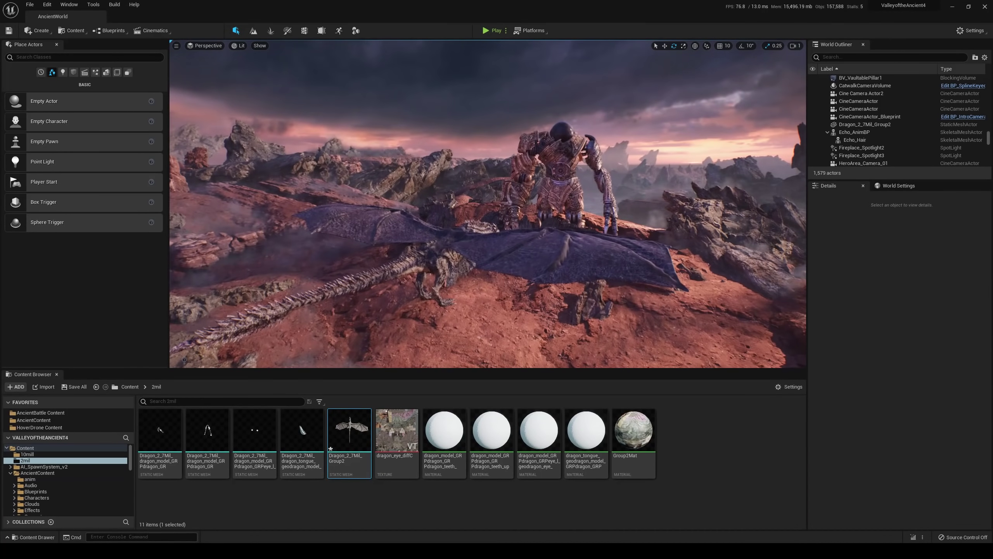
{"action": "right_click_drag", "start_coordinate": [626, 162], "coordinate": [627, 162]}
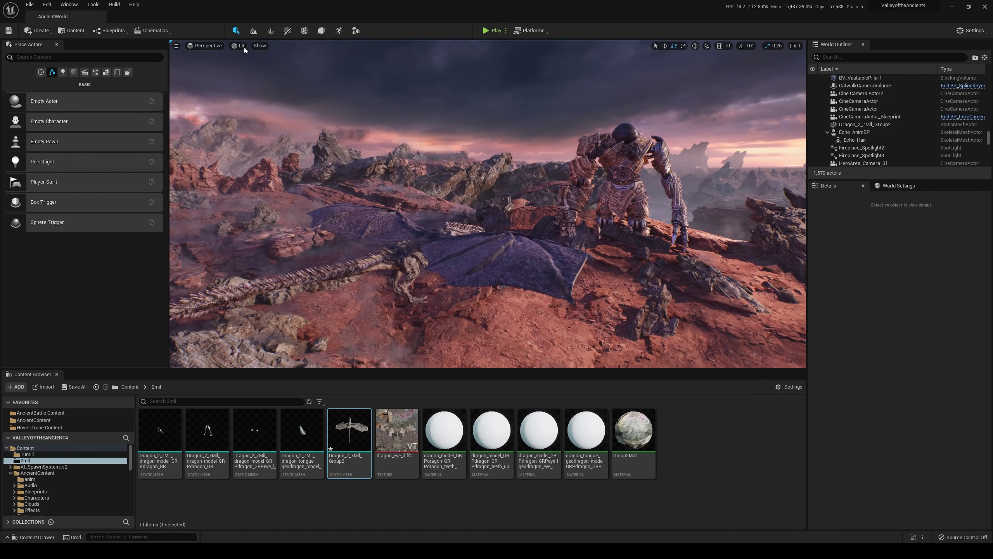
View the dragon and its surroundings in the Nanite Triangles visualization and return to the Lit view
{"action": "left_click", "coordinate": [237, 47]}
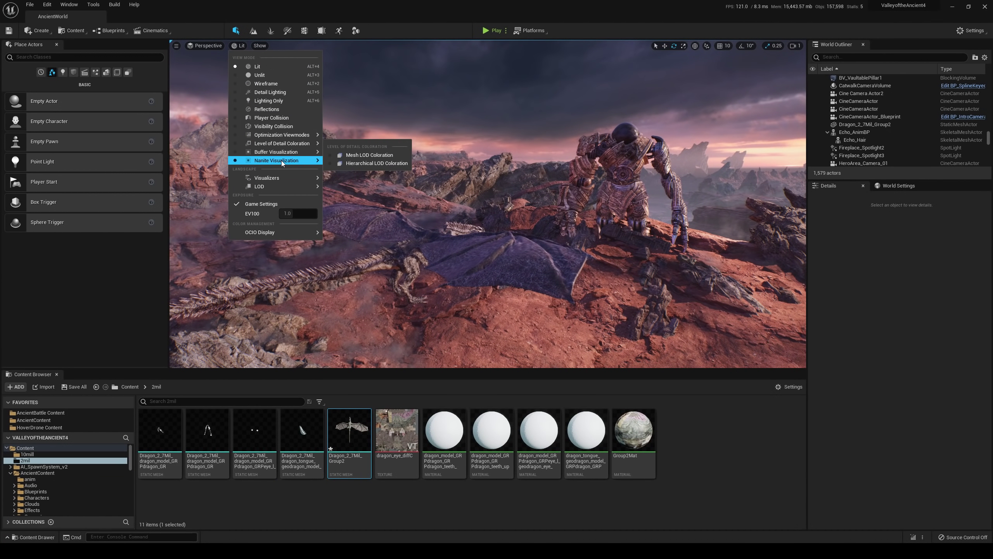
{"action": "mouse_move", "coordinate": [281, 161]}
{"action": "left_click", "coordinate": [359, 195]}
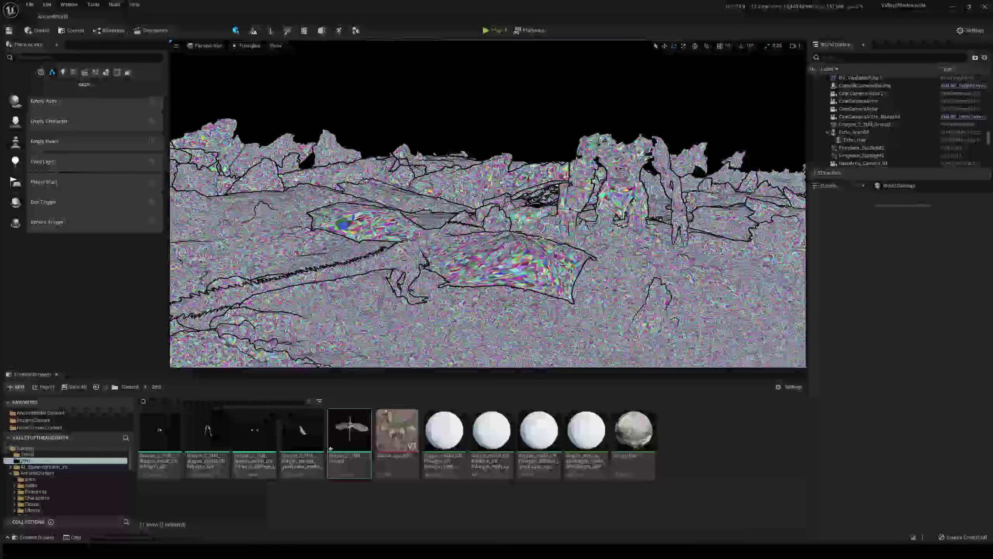
{"action": "left_click", "coordinate": [239, 48]}
{"action": "left_click", "coordinate": [257, 67]}
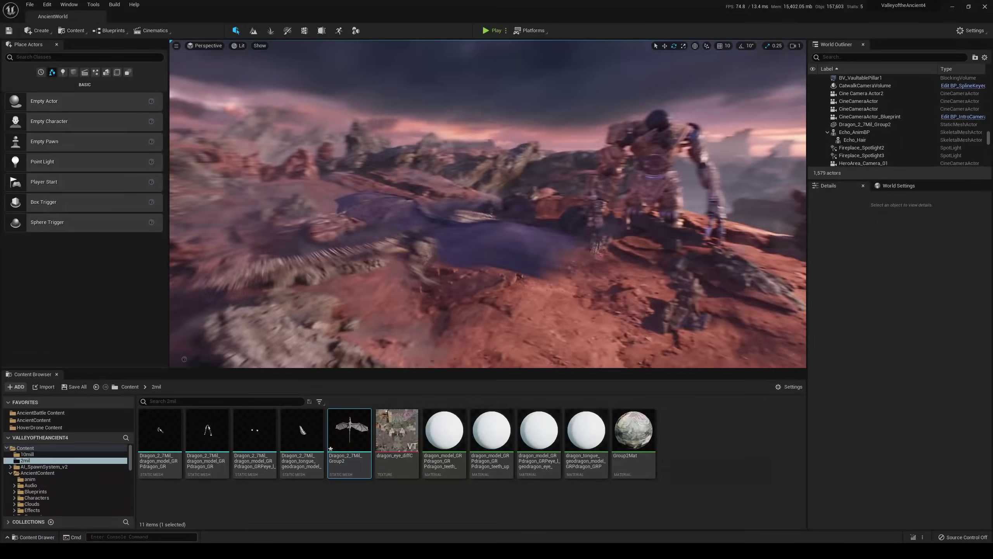
Select the textured dragon from a greater distance and set its X location to 999
{"action": "key", "text": "s"}
{"action": "mouse_move", "coordinate": [447, 138]}
{"action": "right_mouse_down"}
{"action": "mouse_move", "coordinate": [352, 139]}
{"action": "mouse_move", "coordinate": [447, 138]}
{"action": "right_mouse_up"}
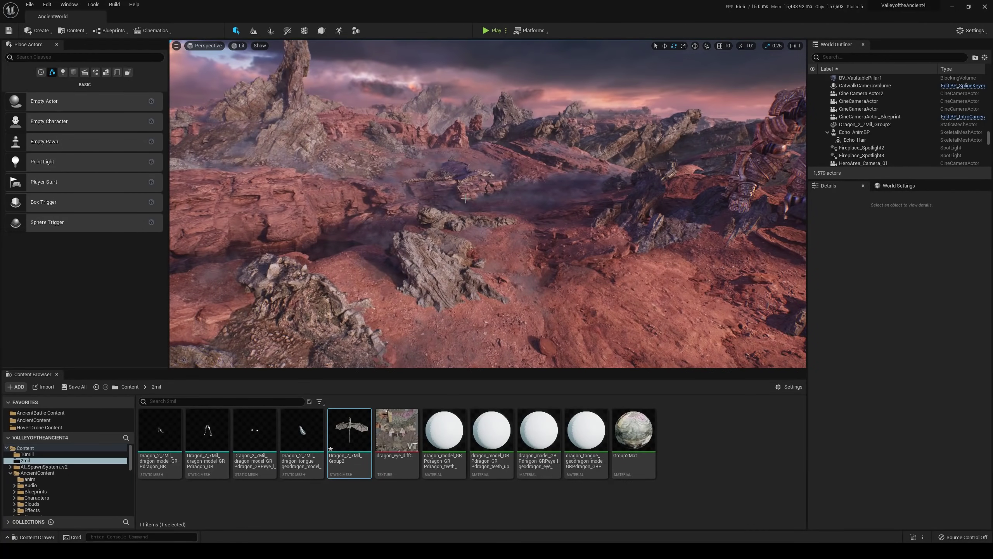
{"action": "left_click", "coordinate": [464, 185]}
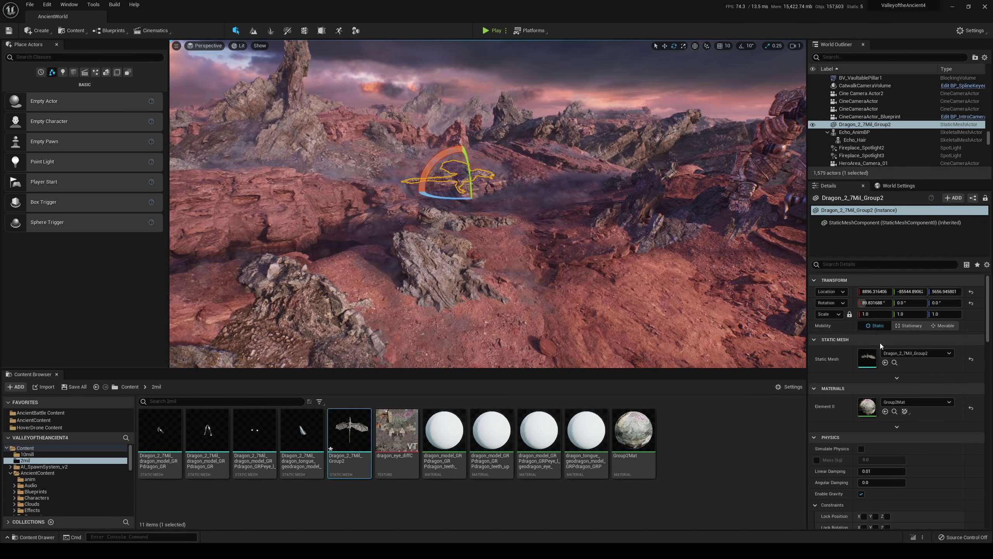
{"action": "left_click", "coordinate": [875, 292]}
{"action": "type", "text": "999"}
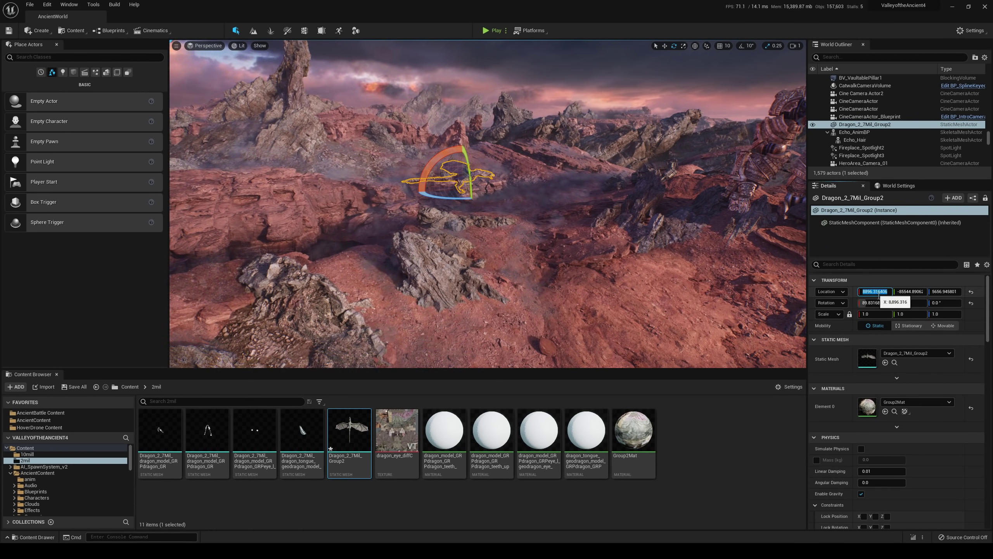
{"action": "key", "text": "Return"}
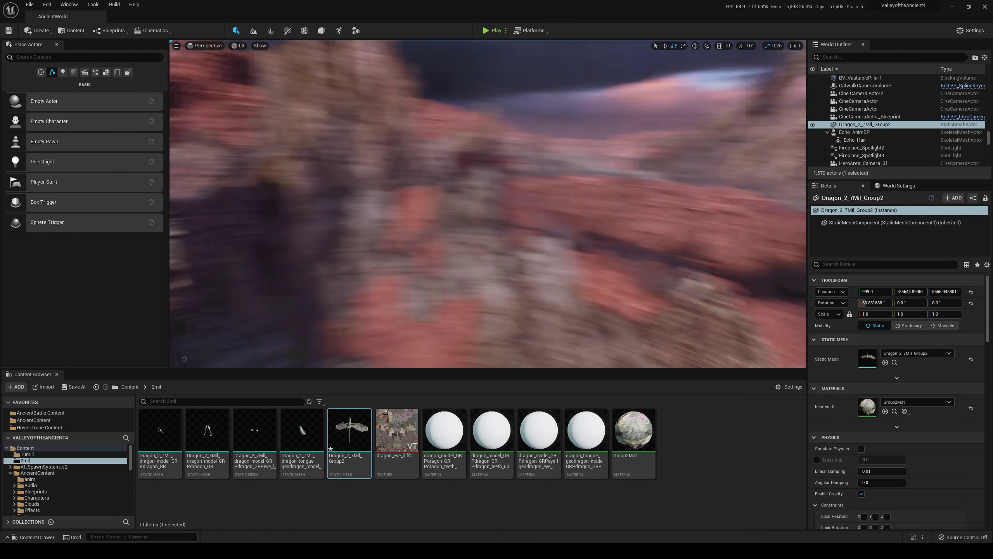
Check the dragon's position in the level and set its X location to 99999
{"action": "right_click_drag", "start_coordinate": [488, 204], "coordinate": [664, 188]}
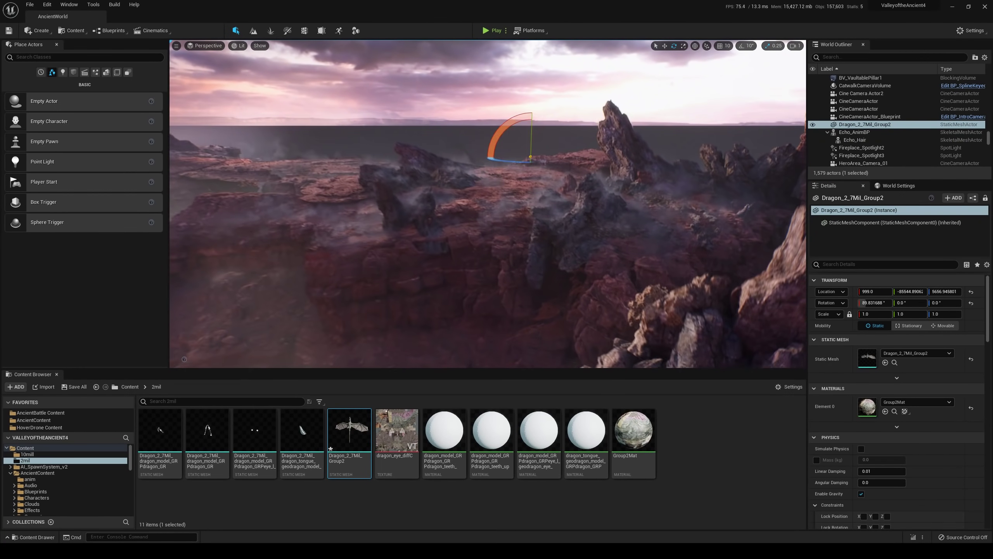
{"action": "key", "text": "e"}
{"action": "right_click_drag", "start_coordinate": [574, 211], "coordinate": [587, 216]}
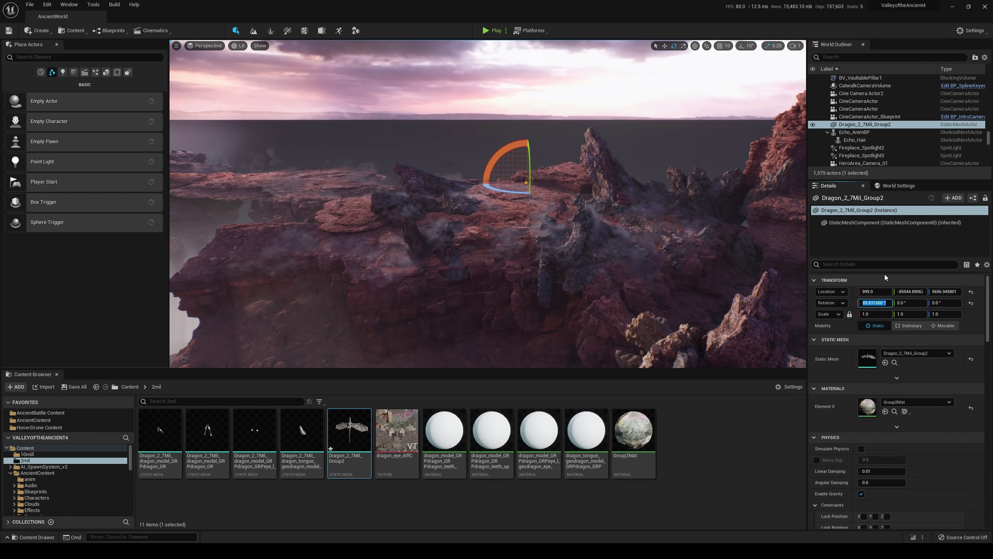
{"action": "left_click", "coordinate": [880, 292]}
{"action": "type", "text": "99999"}
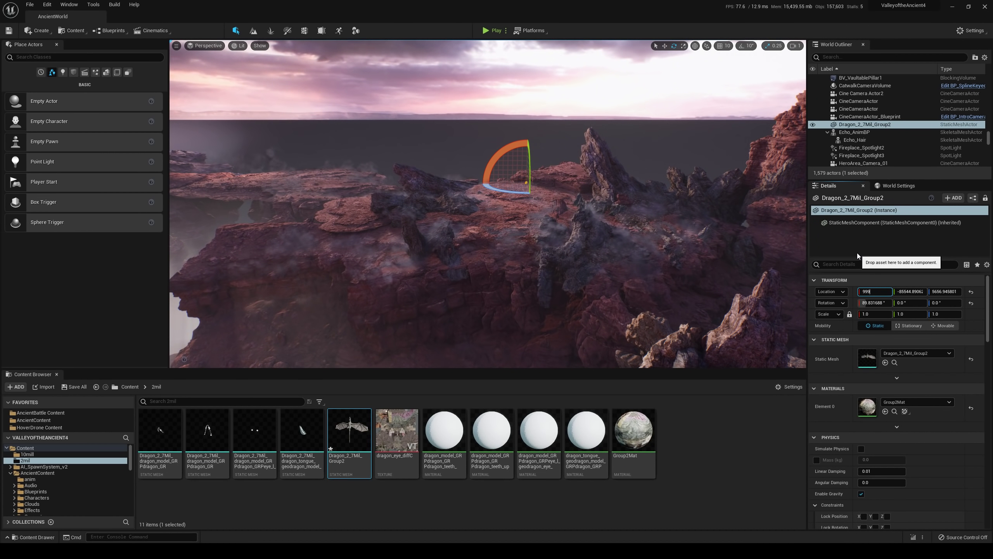
{"action": "key", "text": "Return"}
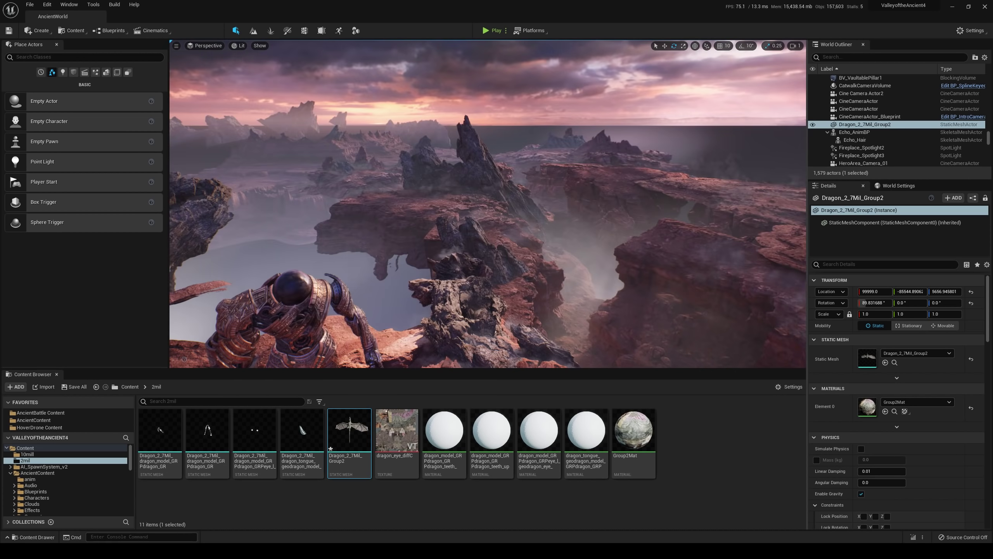
Look for the moved dragon across the level and raise the camera speed to 4
{"action": "right_click_drag", "start_coordinate": [725, 241], "coordinate": [557, 239]}
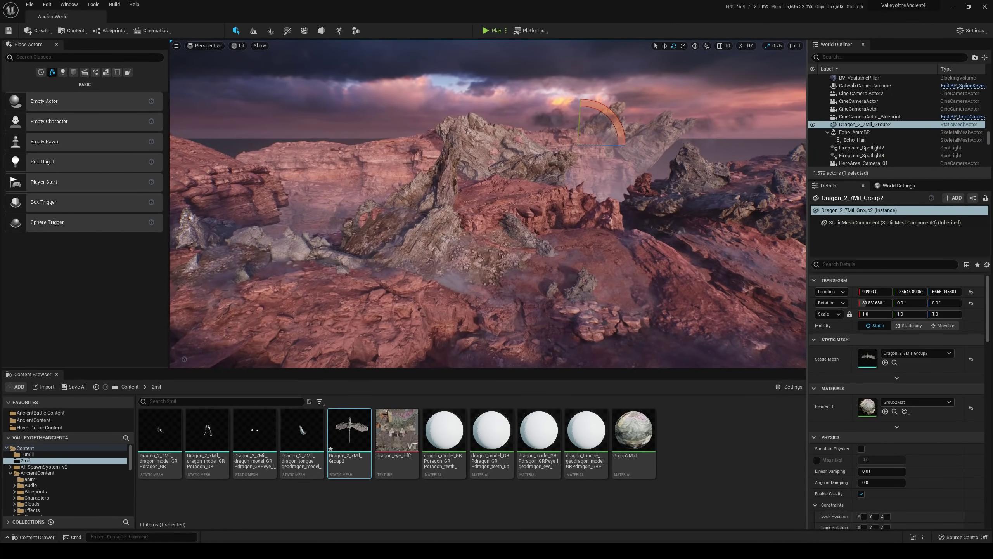
{"action": "right_click_drag", "start_coordinate": [725, 241], "coordinate": [743, 236]}
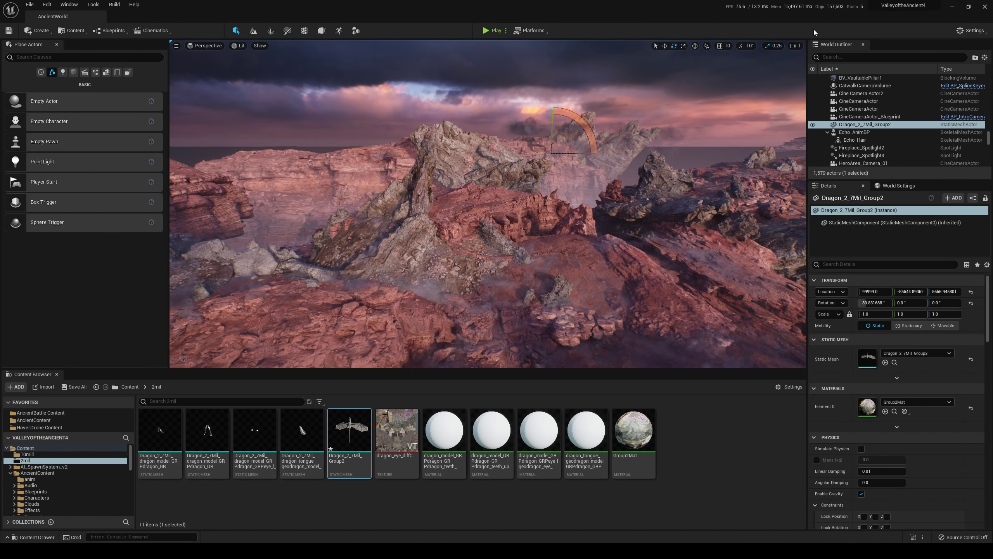
{"action": "left_click", "coordinate": [794, 47]}
{"action": "left_click", "coordinate": [815, 64]}
{"action": "right_click_drag", "start_coordinate": [723, 156], "coordinate": [752, 180]}
{"action": "key", "text": "s"}
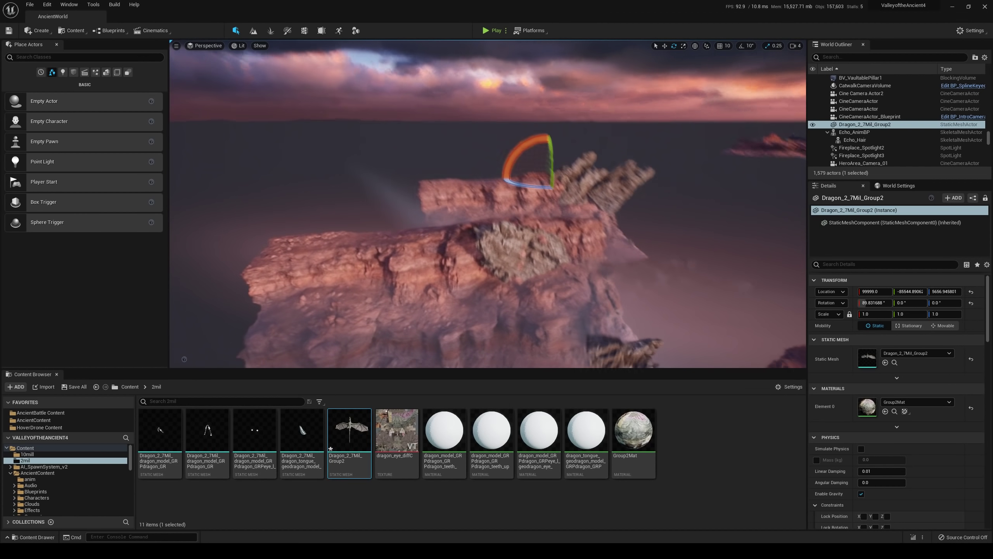
Set the textured dragon's X location to 999999 and its scale to 500
{"action": "right_click_drag", "start_coordinate": [710, 219], "coordinate": [714, 224]}
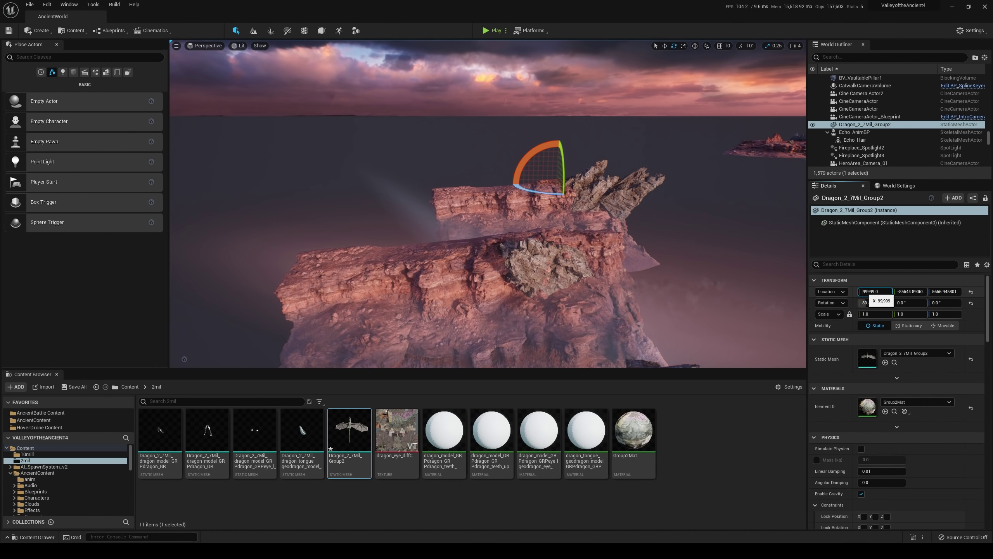
{"action": "type", "text": "9"}
{"action": "key", "text": "Return"}
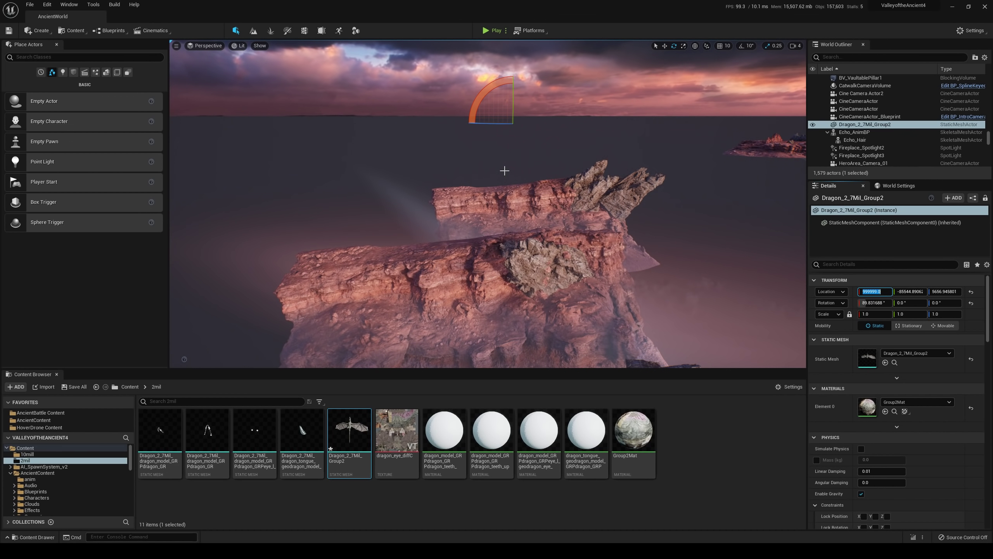
{"action": "right_click_drag", "start_coordinate": [672, 245], "coordinate": [726, 304]}
{"action": "right_click_drag", "start_coordinate": [665, 235], "coordinate": [722, 180]}
{"action": "mouse_move", "coordinate": [740, 262]}
{"action": "right_mouse_down"}
{"action": "mouse_move", "coordinate": [749, 270]}
{"action": "mouse_move", "coordinate": [761, 256]}
{"action": "mouse_move", "coordinate": [740, 262]}
{"action": "right_mouse_up"}
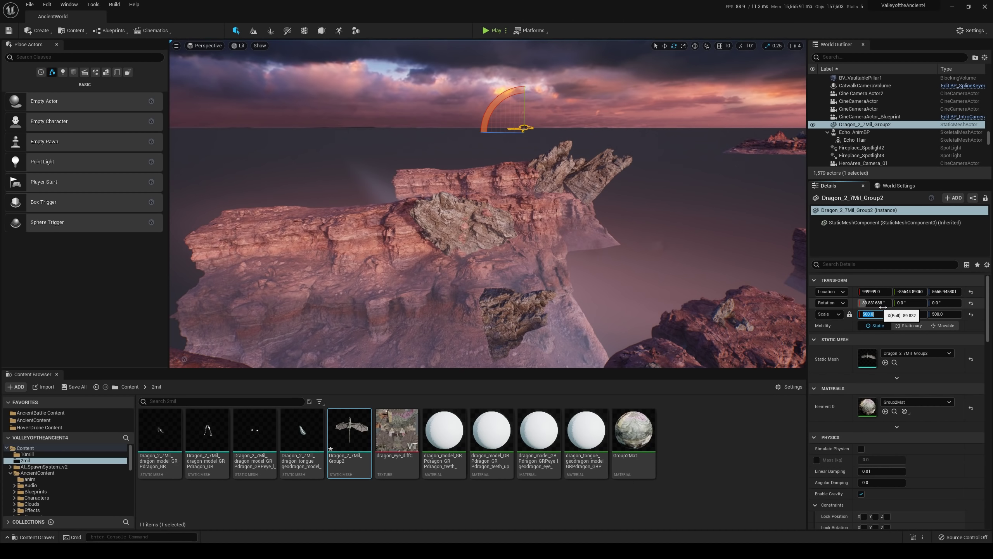
Clear the dragon's selection outline by selecting the fog sheet instead and view the enlarged dragon on the horizon
{"action": "left_click", "coordinate": [688, 283]}
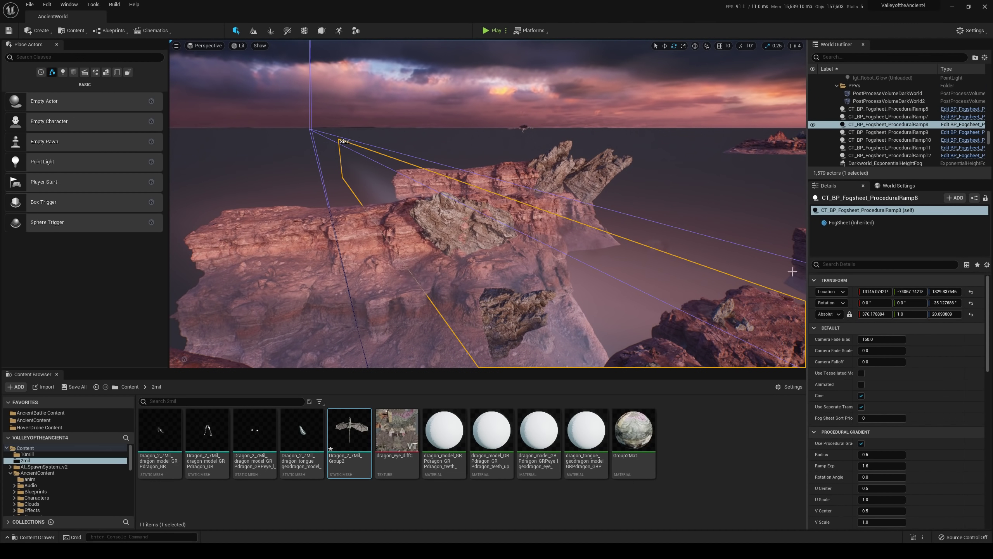
{"action": "key", "text": "s"}
{"action": "right_click_drag", "start_coordinate": [572, 152], "coordinate": [579, 152]}
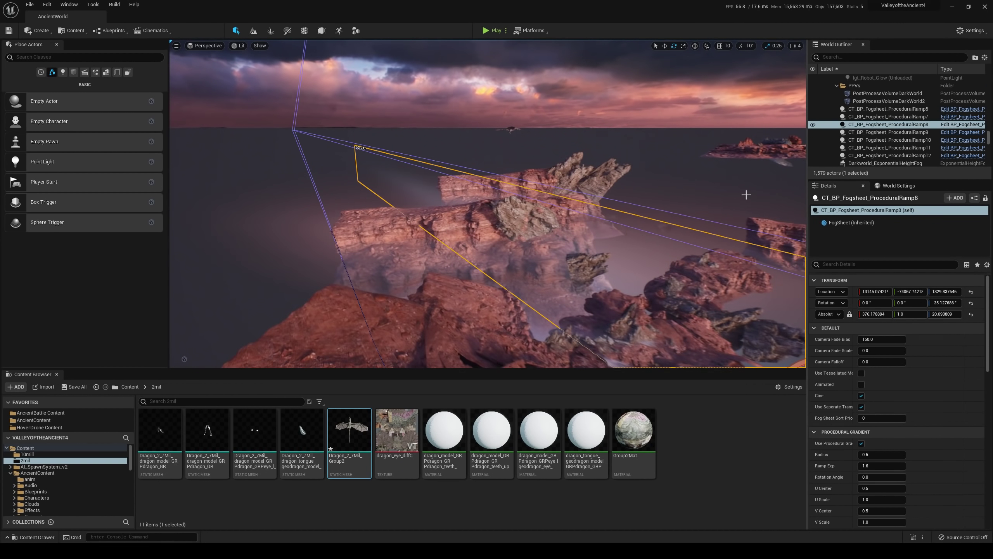
Filter the outliner for "mil", set the Dragon_2_7Mil_Group2 actor's scale to 200 and deselect it
{"action": "left_click", "coordinate": [517, 132]}
{"action": "left_click", "coordinate": [843, 57]}
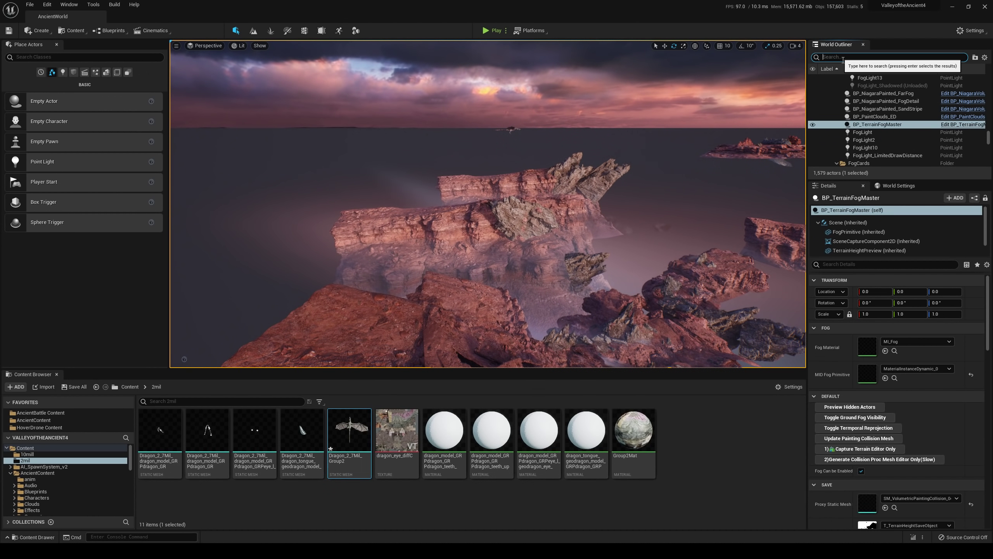
{"action": "type", "text": "mil"}
{"action": "key", "text": "Return"}
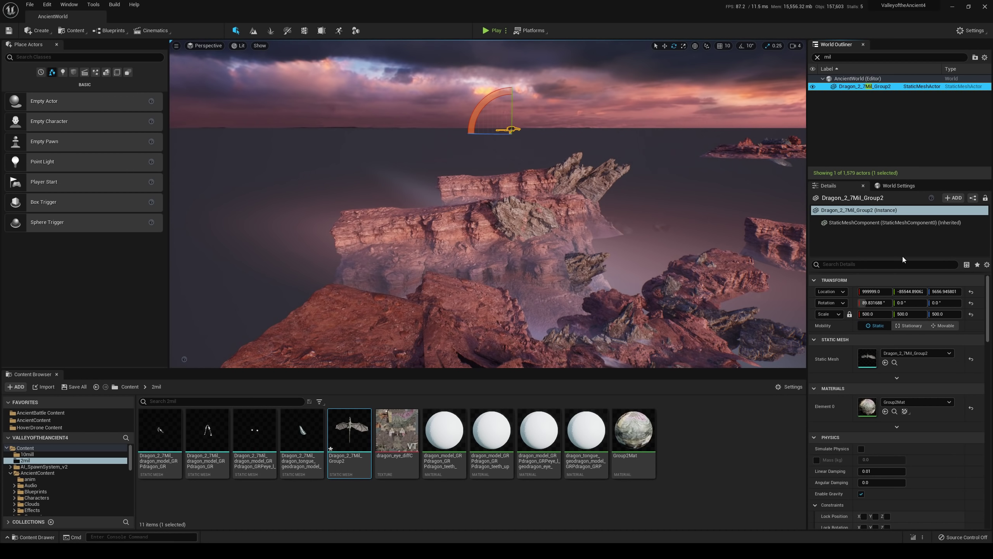
{"action": "left_click", "coordinate": [877, 315]}
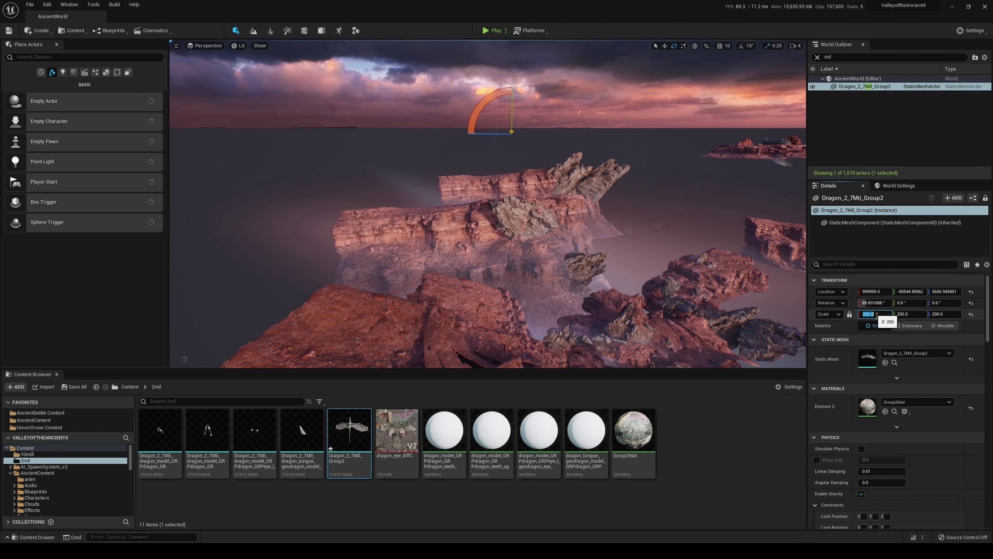
{"action": "left_click", "coordinate": [665, 220]}
{"action": "right_click_drag", "start_coordinate": [665, 221], "coordinate": [666, 221]}
{"action": "key", "text": "Escape"}
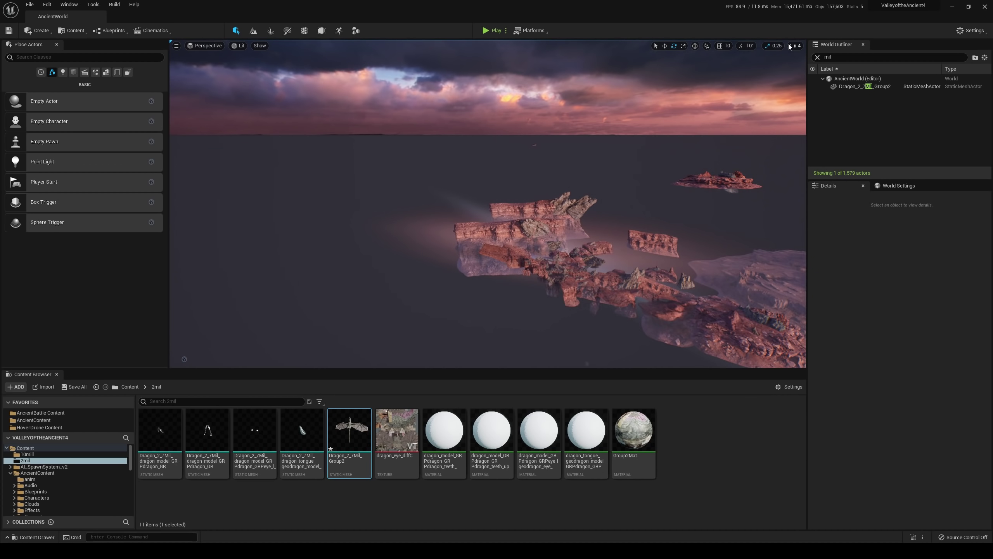
Raise the camera speed to 8 and view the scaled dragon and the level from much farther away
{"action": "right_click_drag", "start_coordinate": [727, 138], "coordinate": [726, 139]}
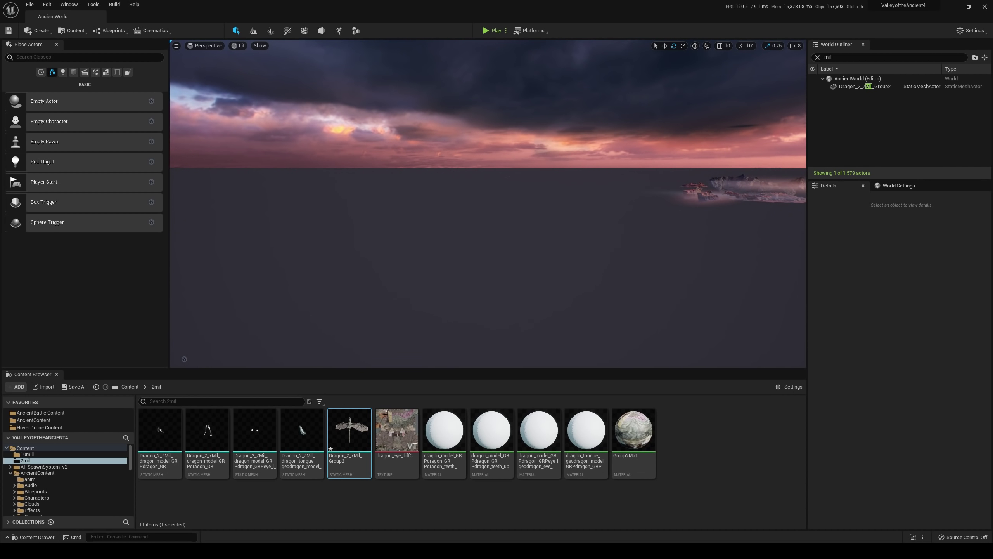
{"action": "right_click_drag", "start_coordinate": [727, 139], "coordinate": [785, 144]}
{"action": "key", "text": "w"}
{"action": "key", "text": "s"}
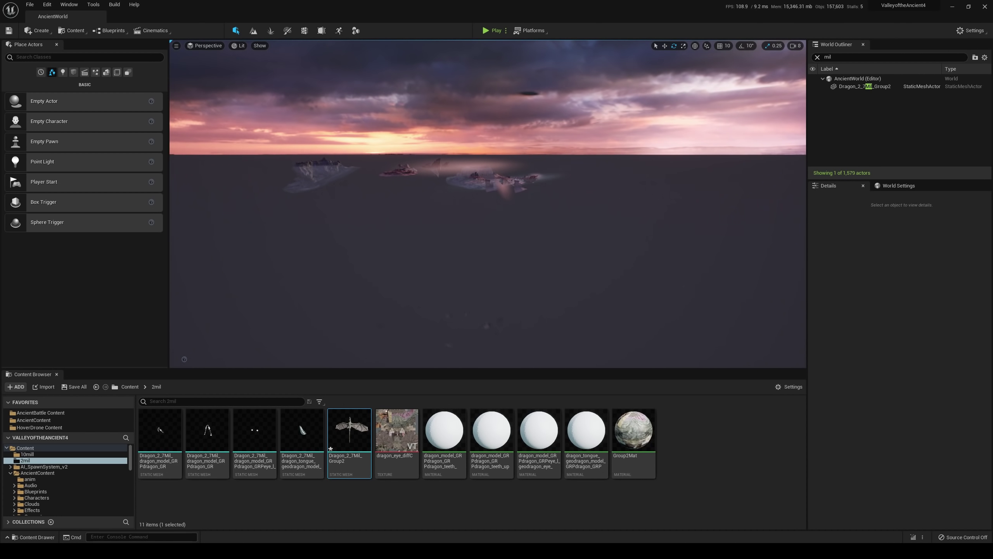
{"action": "right_click_drag", "start_coordinate": [448, 181], "coordinate": [449, 181]}
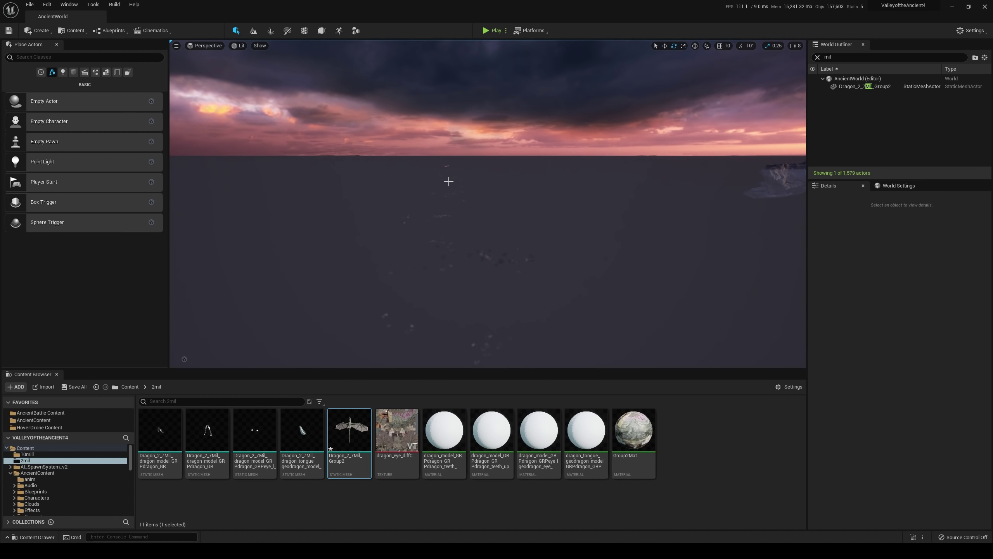
Set the dragon's X location to 9999999 and its scale to 500, and deselect it to view the horizon
{"action": "left_click", "coordinate": [851, 87]}
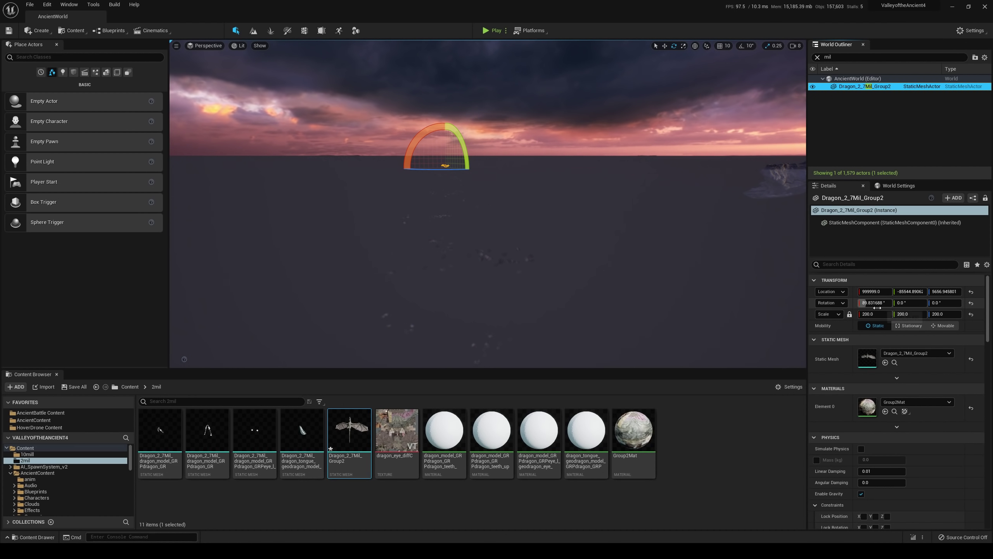
{"action": "left_click", "coordinate": [868, 293]}
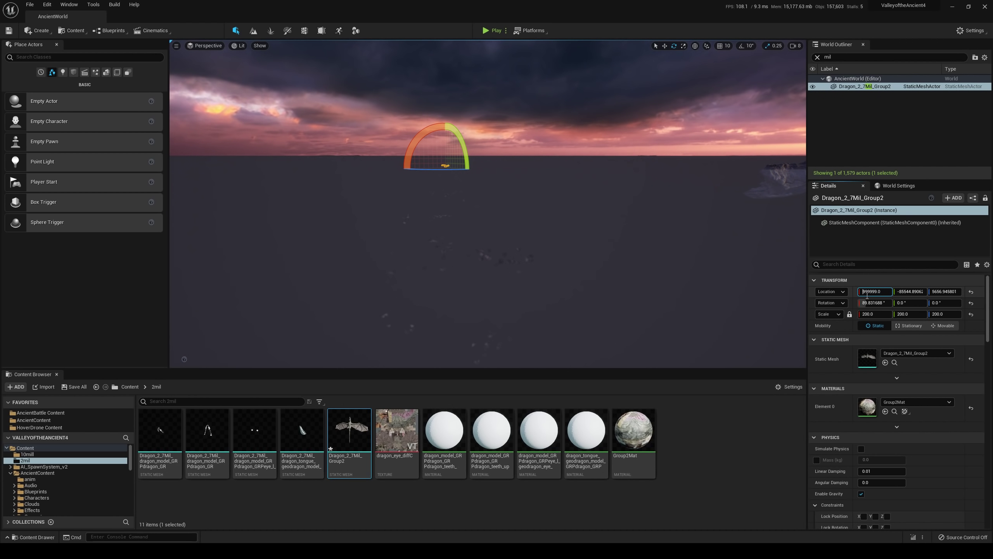
{"action": "type", "text": "9"}
{"action": "key", "text": "Return"}
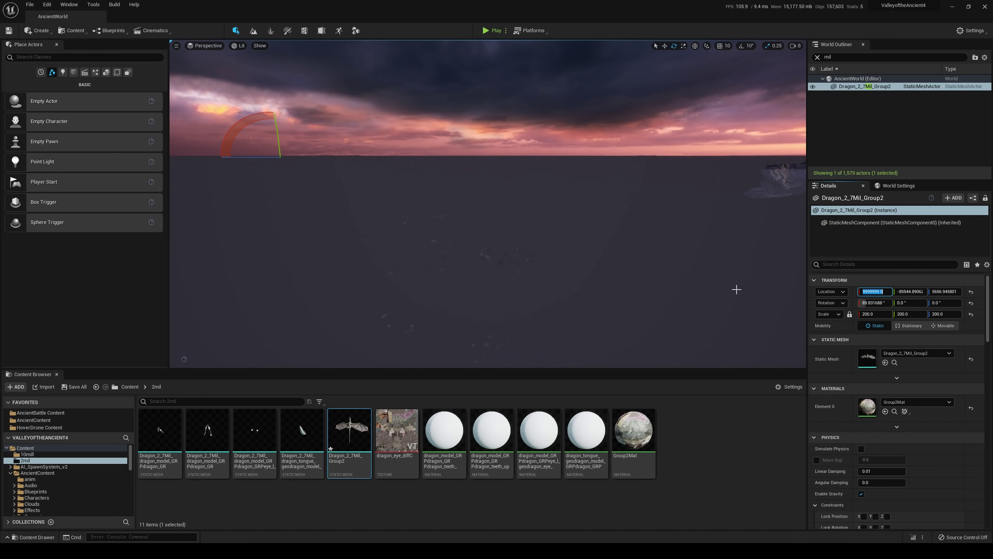
{"action": "right_click_drag", "start_coordinate": [727, 276], "coordinate": [626, 259]}
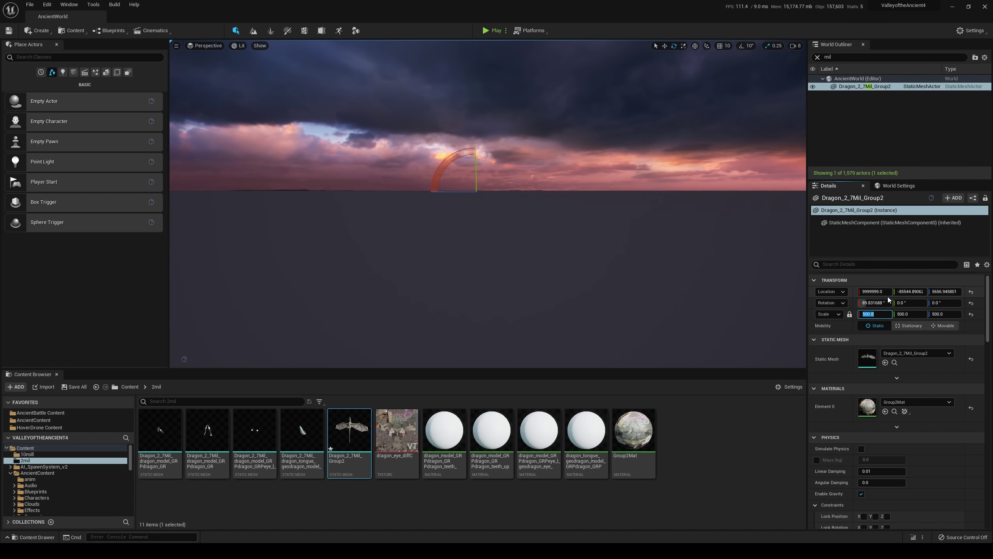
{"action": "right_click_drag", "start_coordinate": [711, 271], "coordinate": [710, 271]}
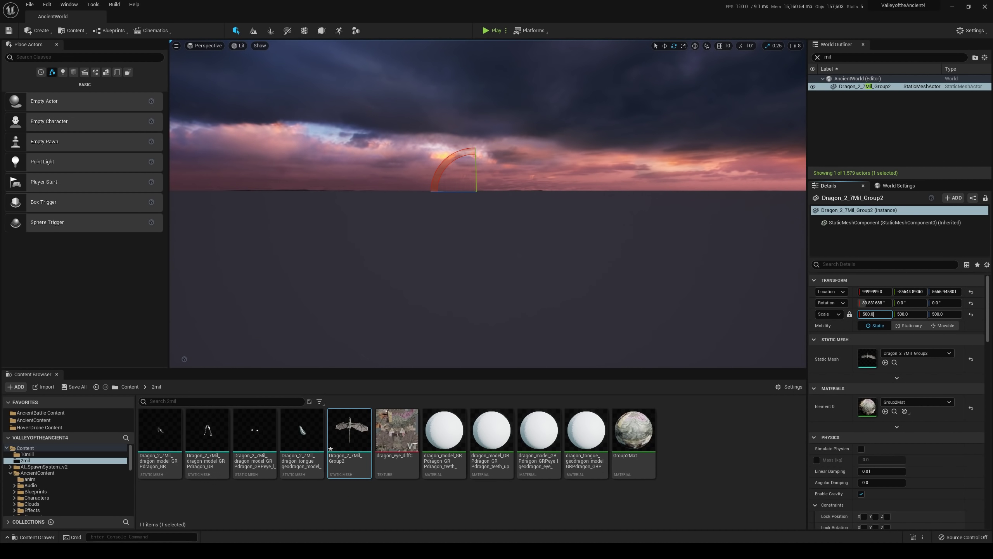
{"action": "left_click", "coordinate": [659, 261]}
{"action": "right_click_drag", "start_coordinate": [508, 212], "coordinate": [502, 205]}
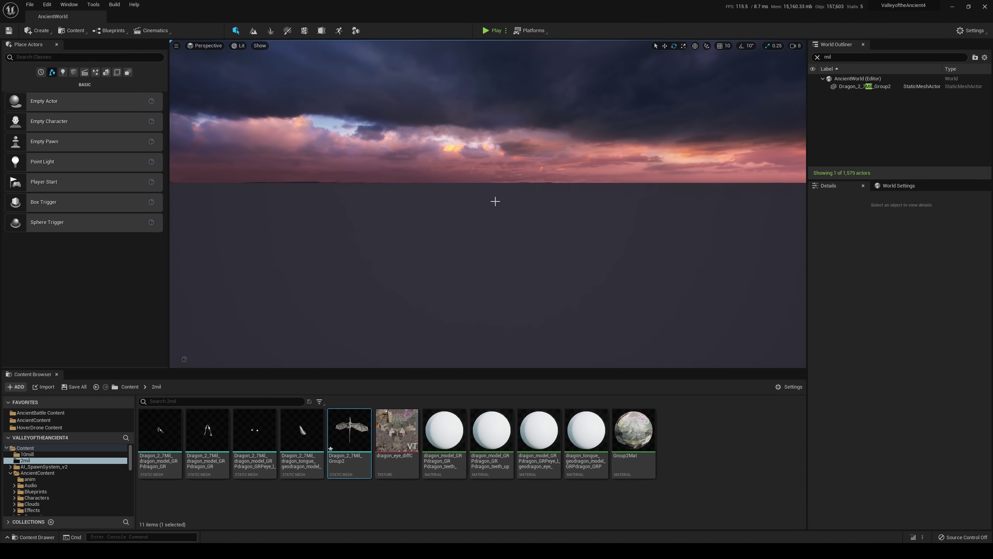
Check the horizon in the Nanite Triangles visualization and return the viewport to Lit
{"action": "left_click", "coordinate": [238, 46]}
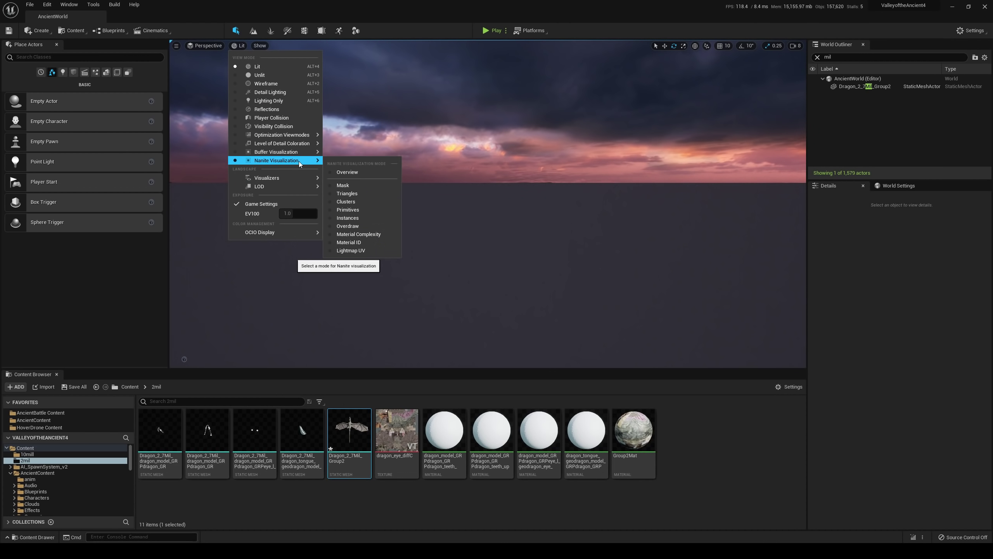
{"action": "mouse_move", "coordinate": [282, 154]}
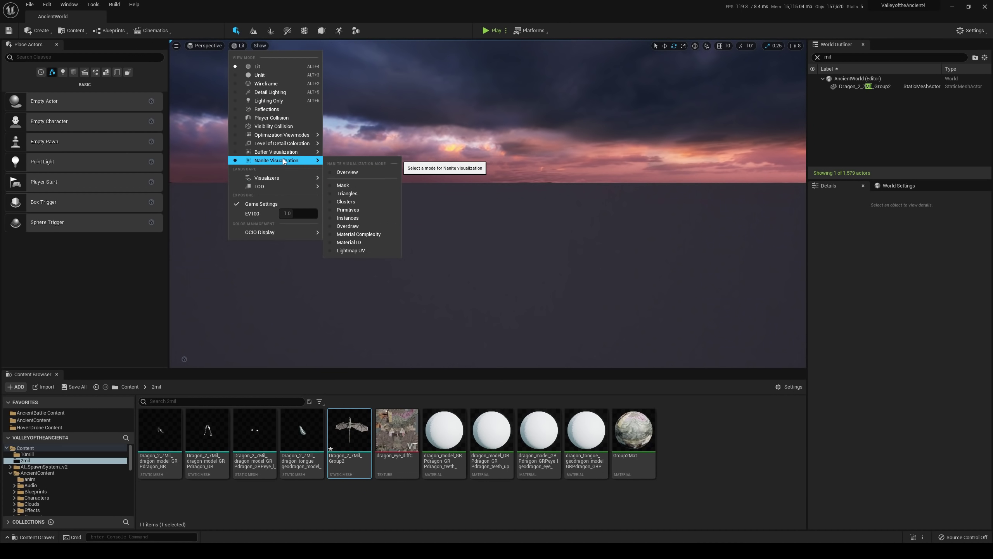
{"action": "left_click", "coordinate": [378, 194]}
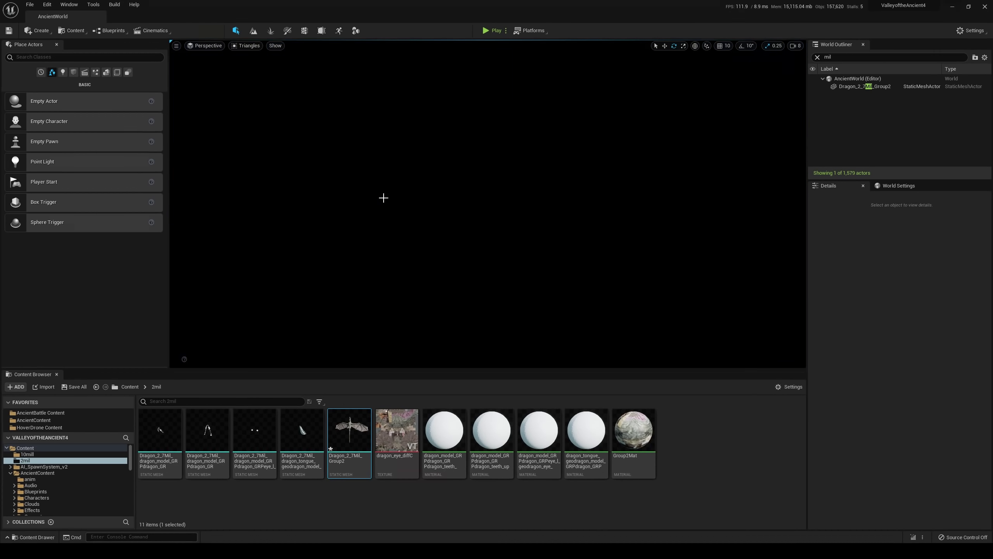
{"action": "left_click", "coordinate": [512, 199]}
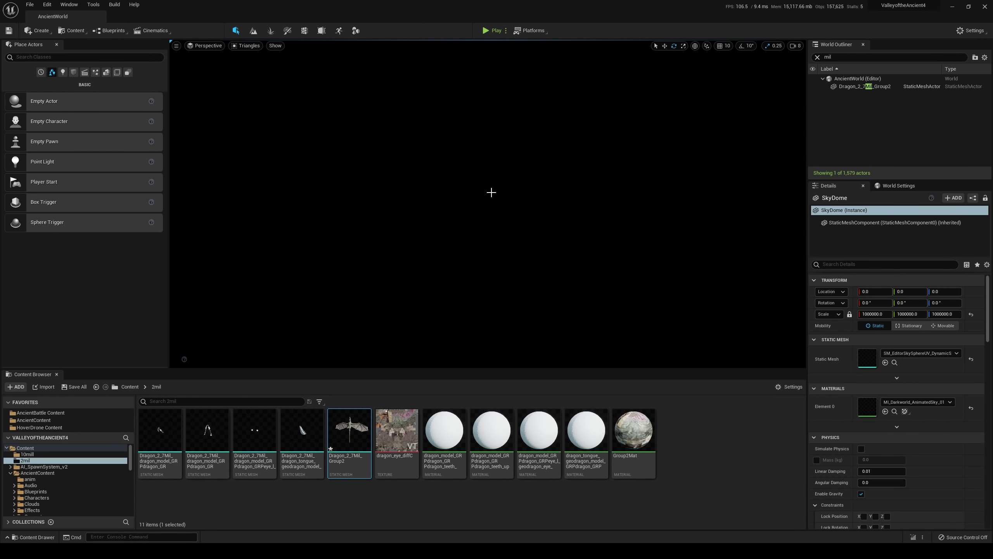
{"action": "left_click", "coordinate": [250, 46]}
{"action": "left_click", "coordinate": [313, 67]}
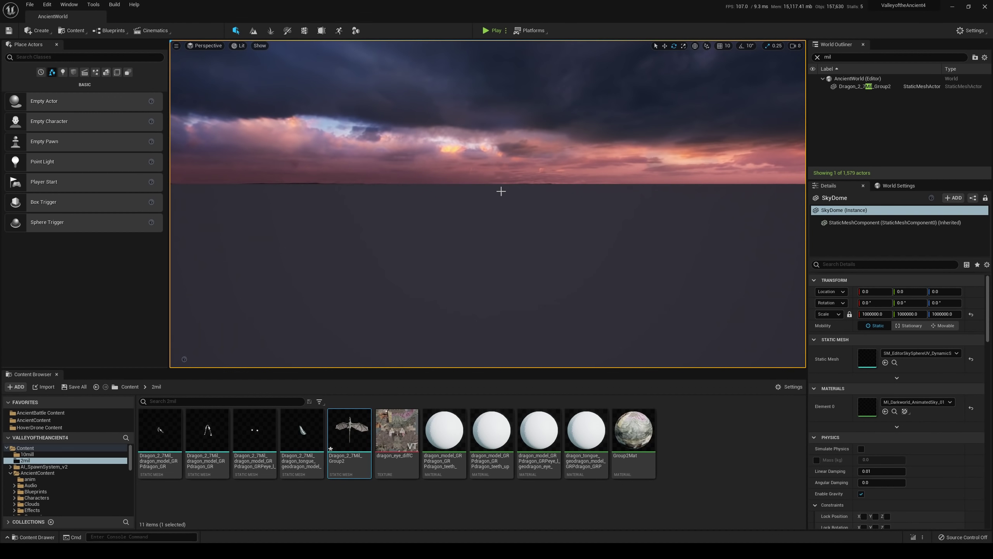
Lower the camera speed to 4 and look along the horizon for the distant dragon
{"action": "left_click", "coordinate": [797, 46]}
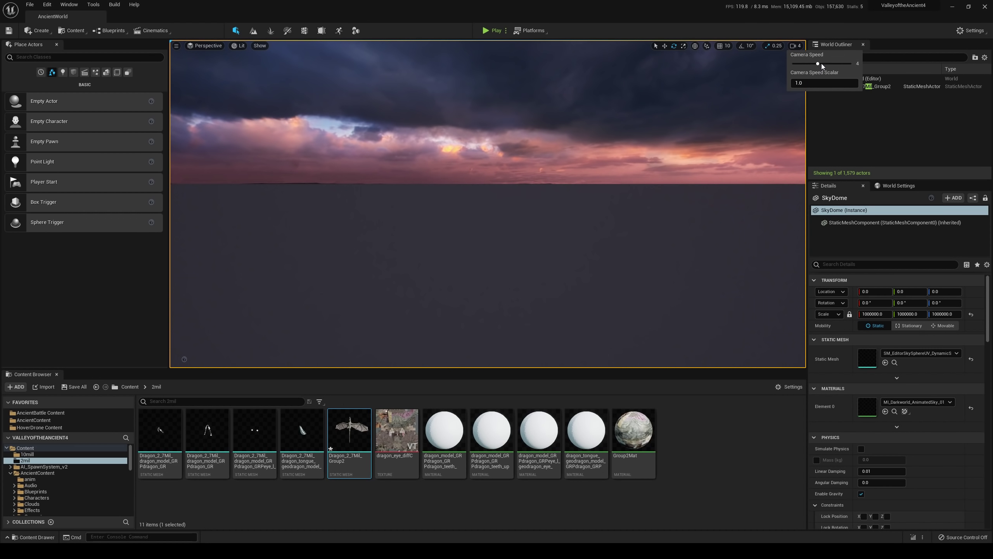
{"action": "mouse_move", "coordinate": [714, 134]}
{"action": "right_mouse_down"}
{"action": "mouse_move", "coordinate": [751, 130]}
{"action": "mouse_move", "coordinate": [723, 133]}
{"action": "right_mouse_up"}
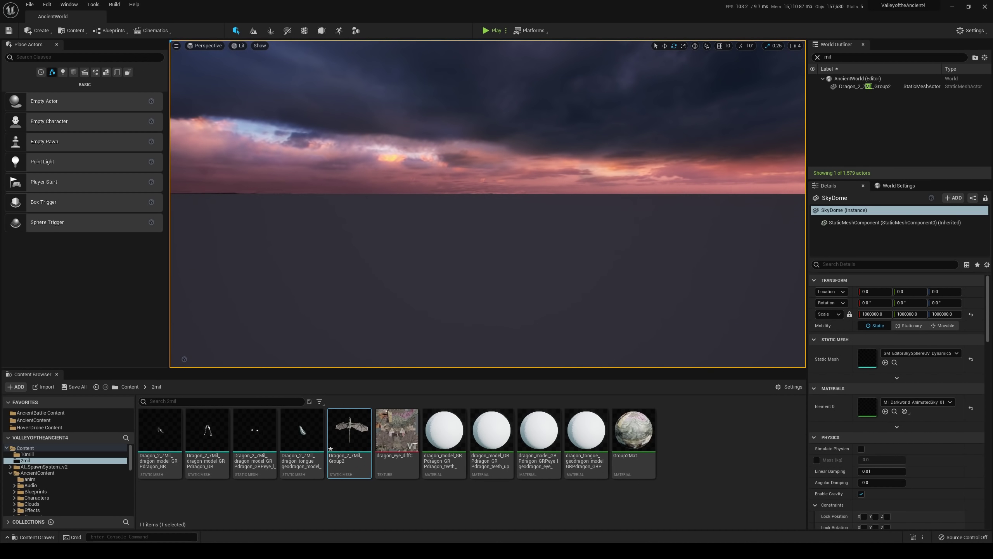
{"action": "right_click_drag", "start_coordinate": [718, 128], "coordinate": [723, 133]}
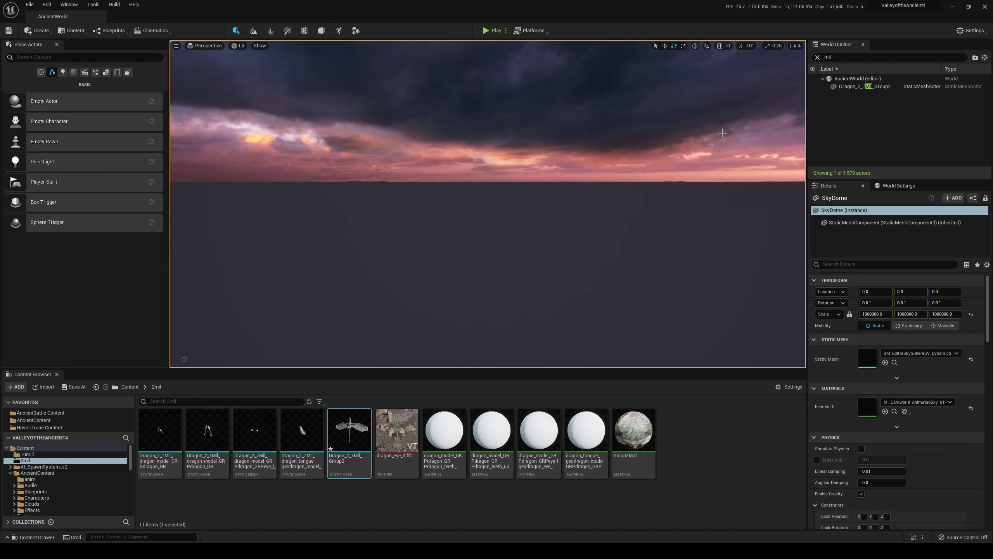
Select the Dragon_2_7Mil_Group2 actor to locate it and raise the camera speed to 8
{"action": "double_click", "coordinate": [845, 88]}
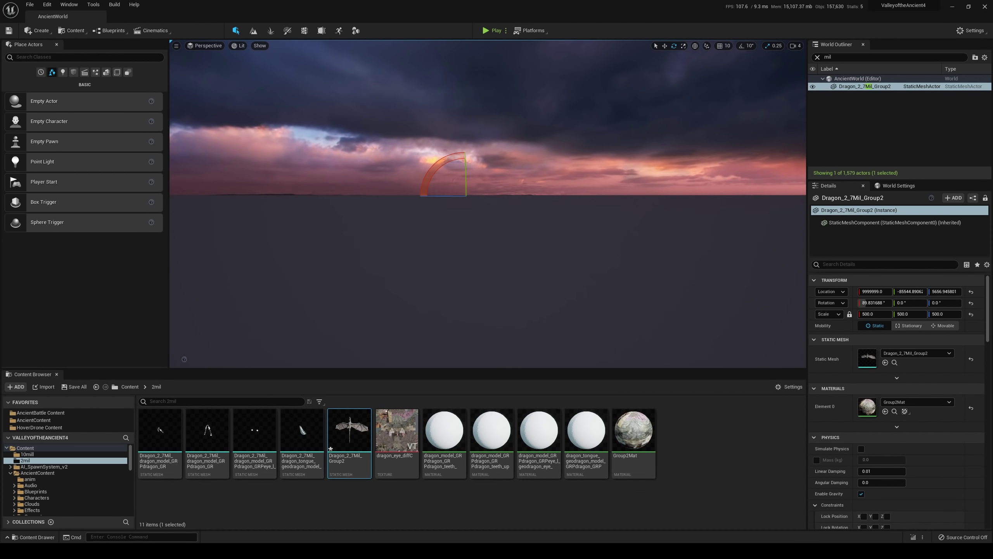
{"action": "left_click", "coordinate": [796, 45]}
{"action": "right_click_drag", "start_coordinate": [679, 114], "coordinate": [674, 116]}
{"action": "right_click_drag", "start_coordinate": [743, 87], "coordinate": [742, 95]}
{"action": "left_click", "coordinate": [795, 45]}
{"action": "key", "text": "e"}
{"action": "key", "text": "q"}
{"action": "key", "text": "e"}
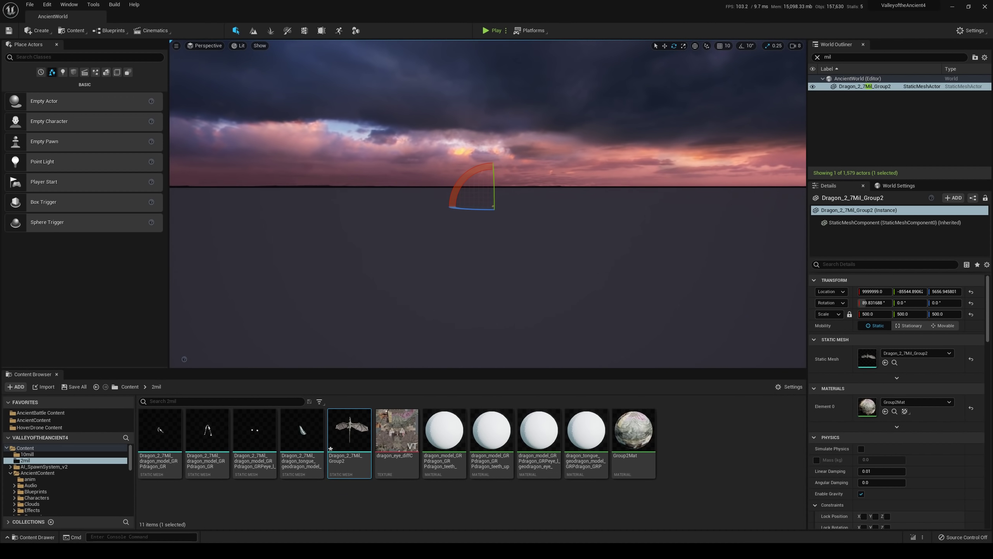
Deselect the dragon and fly across the empty distance until it is in close view
{"action": "left_click", "coordinate": [640, 169]}
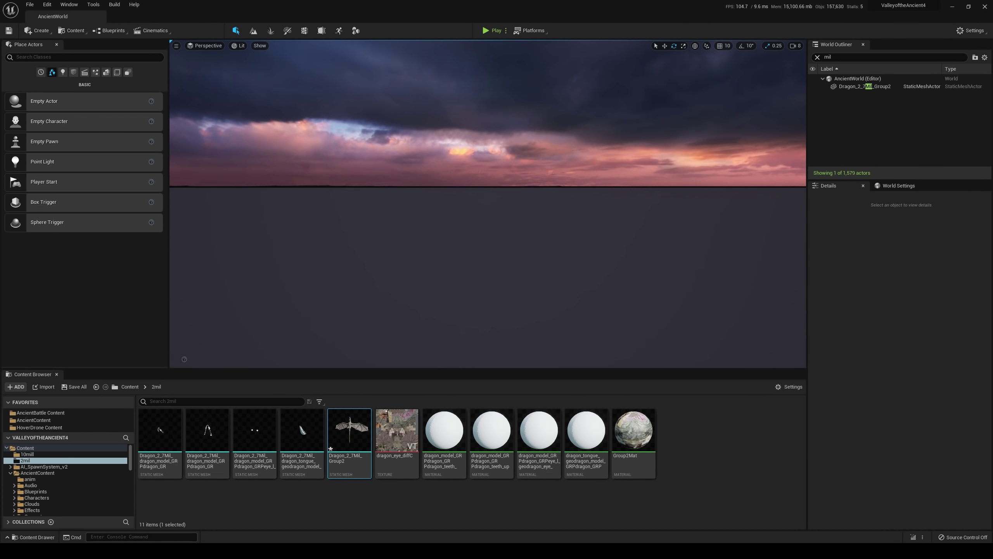
{"action": "right_click_drag", "start_coordinate": [639, 169], "coordinate": [638, 172]}
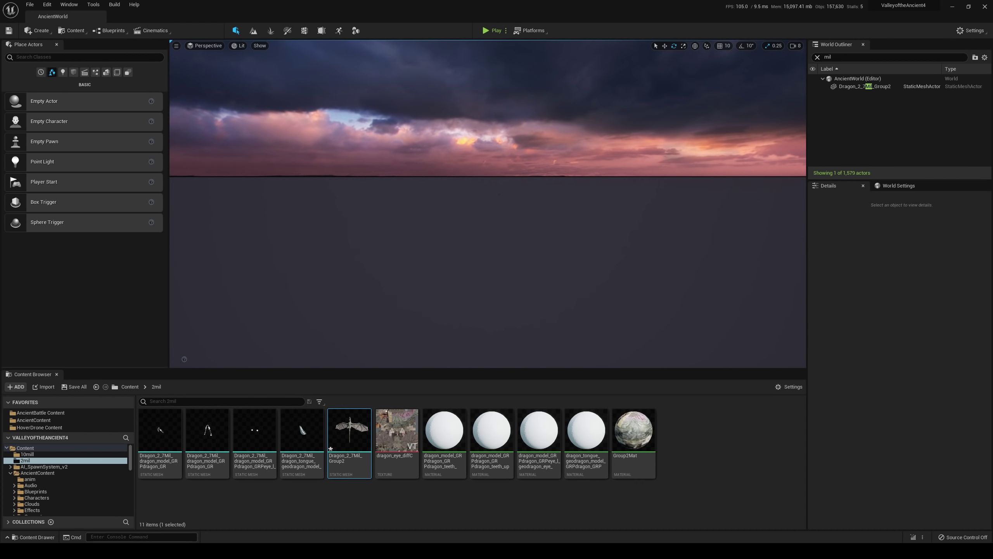
{"action": "right_click_drag", "start_coordinate": [638, 172], "coordinate": [756, 179]}
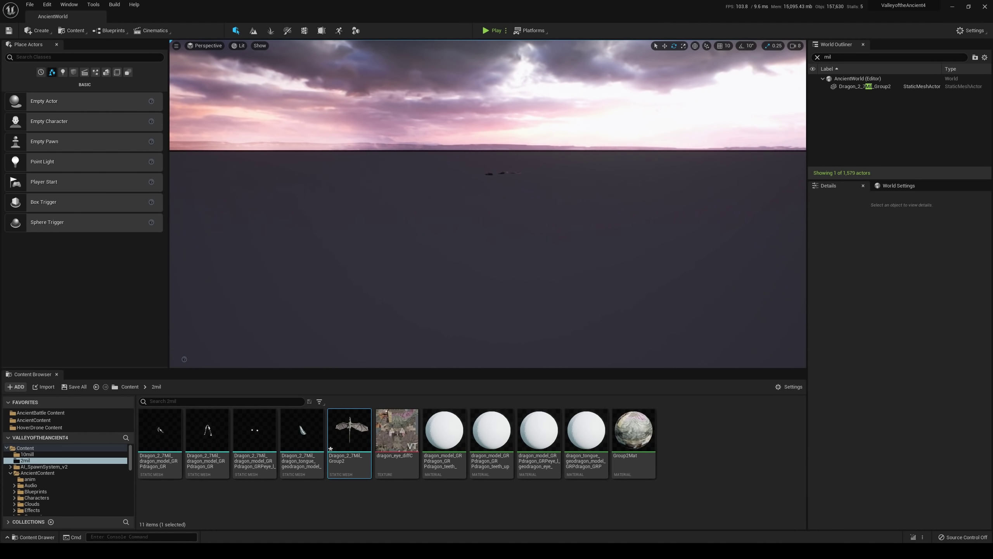
{"action": "right_click_drag", "start_coordinate": [489, 204], "coordinate": [510, 150]}
{"action": "key", "text": "w"}
{"action": "key", "text": "w"}
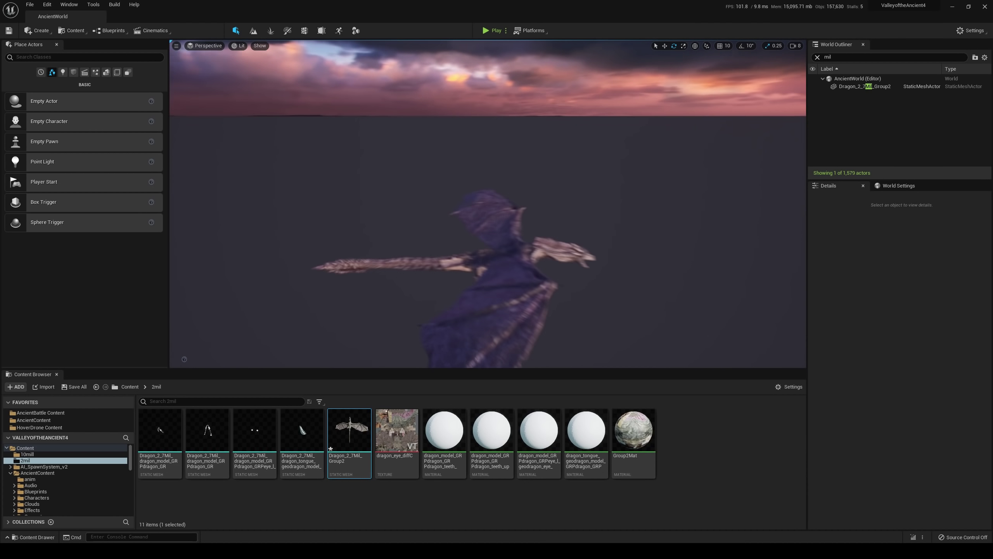
Reduce the camera speed to 2 and frame the whole dragon from above
{"action": "left_click", "coordinate": [805, 47]}
{"action": "left_click", "coordinate": [799, 47]}
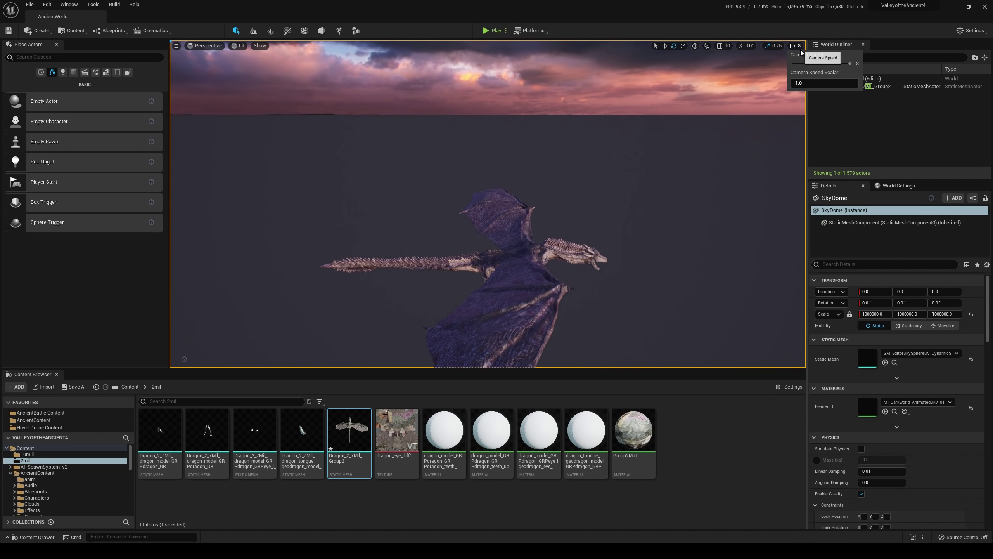
{"action": "left_click", "coordinate": [801, 65]}
{"action": "left_click_drag", "start_coordinate": [801, 65], "coordinate": [813, 68]}
{"action": "right_click_drag", "start_coordinate": [667, 170], "coordinate": [645, 171]}
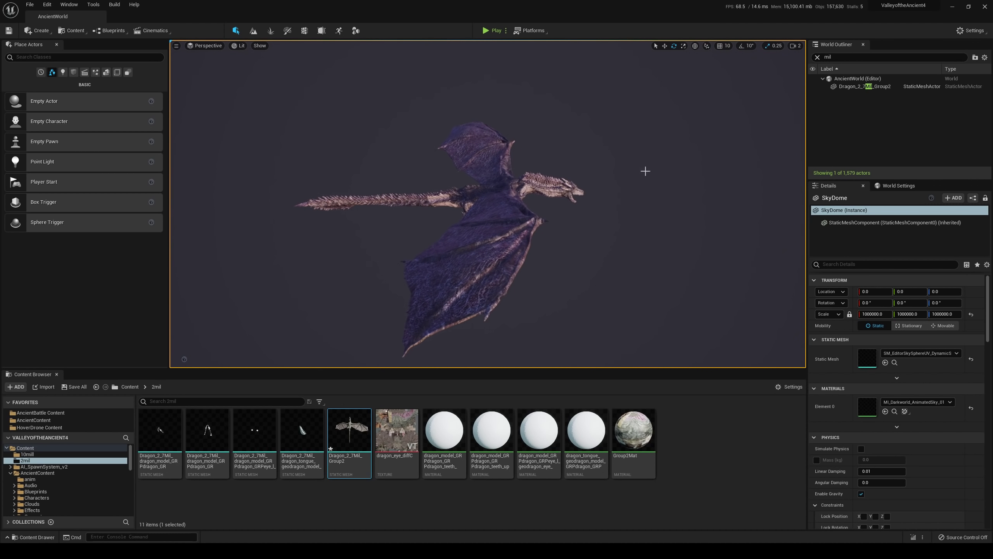
Set the camera speed to 3 and examine the dragon's head, body and wings up close
{"action": "left_click", "coordinate": [801, 46]}
{"action": "right_click_drag", "start_coordinate": [696, 143], "coordinate": [662, 143]}
{"action": "right_click_drag", "start_coordinate": [667, 179], "coordinate": [683, 194]}
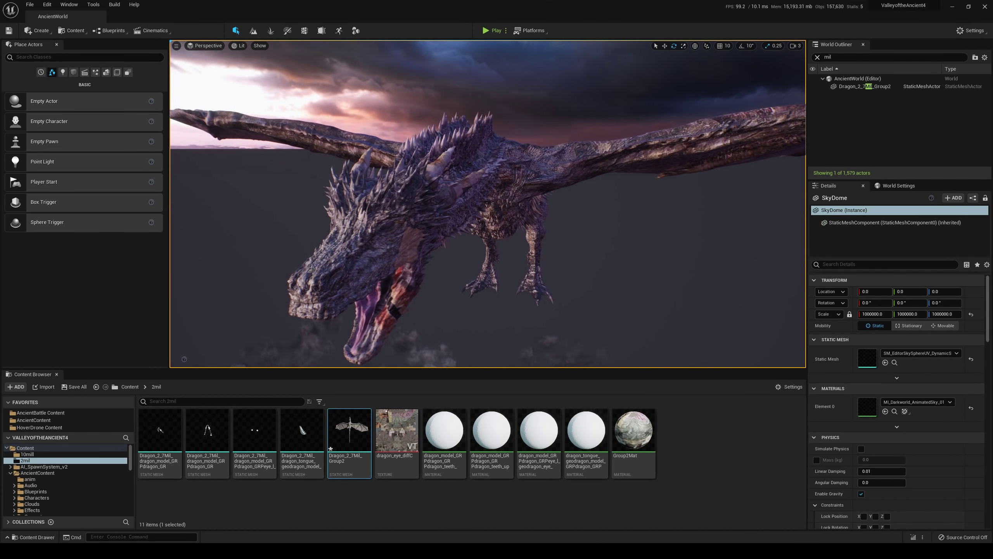
{"action": "mouse_move", "coordinate": [661, 159]}
{"action": "right_mouse_down"}
{"action": "mouse_move", "coordinate": [661, 144]}
{"action": "mouse_move", "coordinate": [666, 152]}
{"action": "right_mouse_up"}
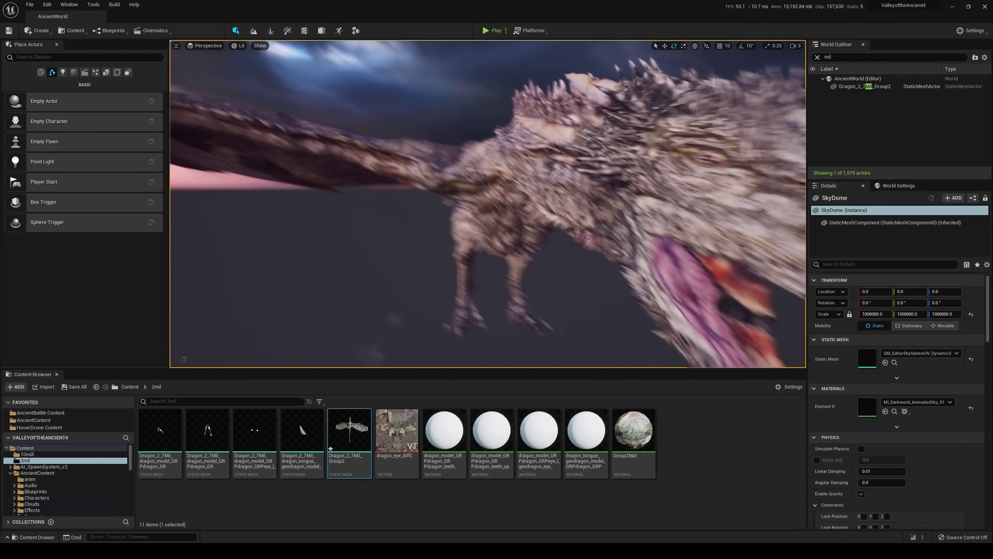
{"action": "right_click_drag", "start_coordinate": [656, 164], "coordinate": [688, 171]}
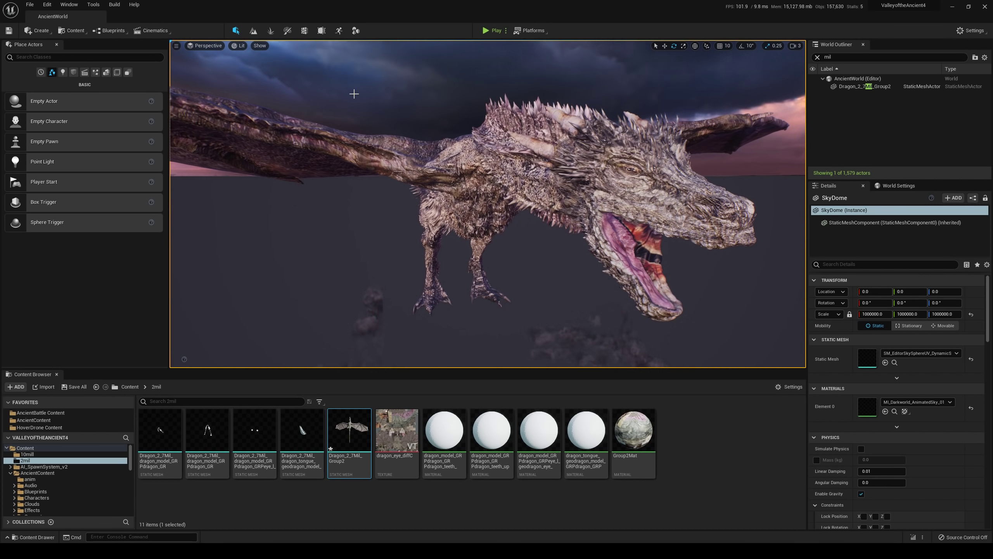
Switch the viewport to the Nanite Overview visualization and inspect the dragon's head in it
{"action": "left_click", "coordinate": [238, 46]}
{"action": "mouse_move", "coordinate": [299, 161]}
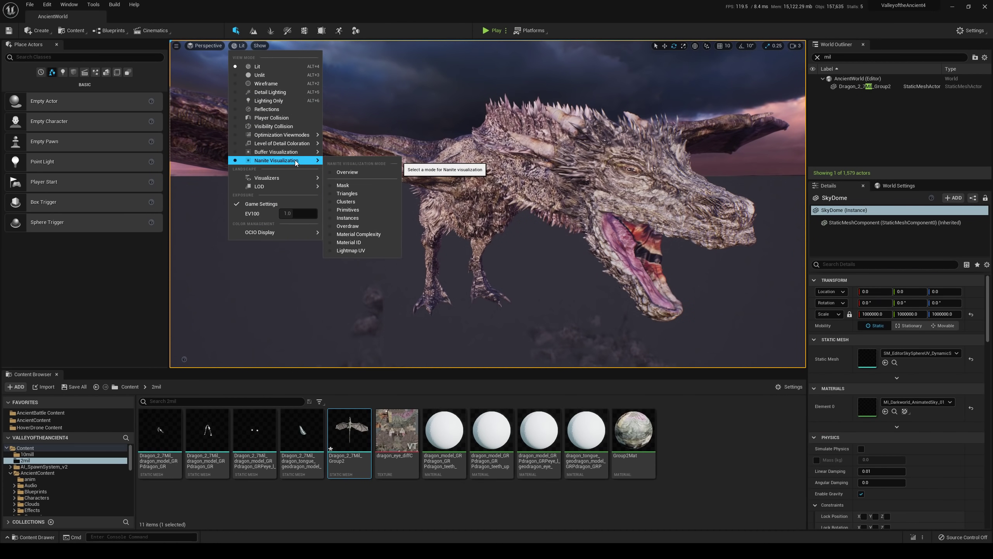
{"action": "left_click", "coordinate": [345, 172]}
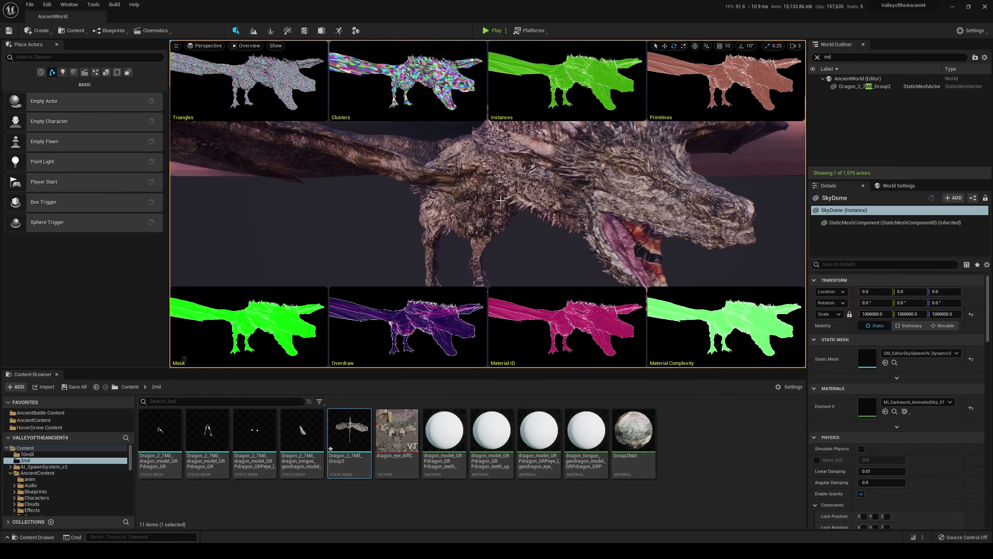
{"action": "right_click_drag", "start_coordinate": [501, 200], "coordinate": [540, 194]}
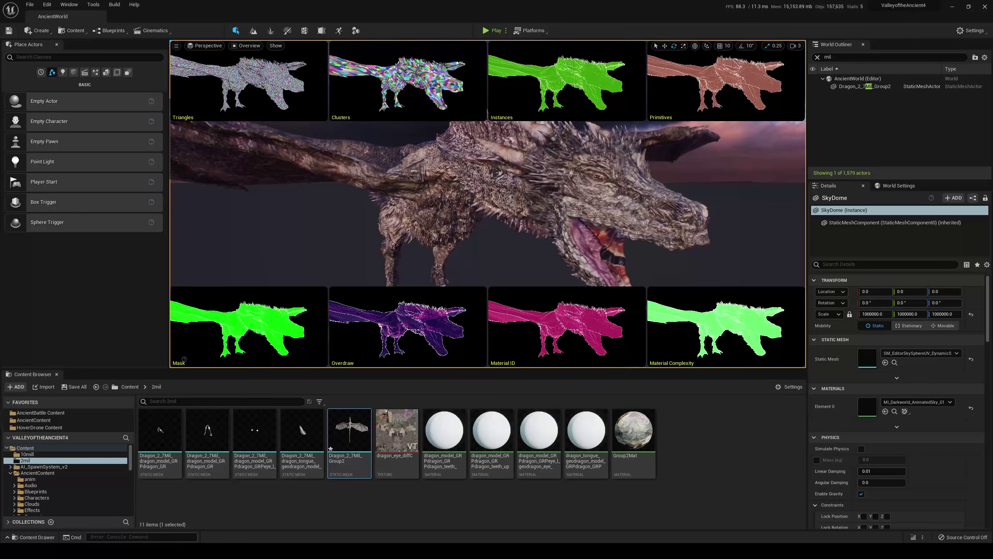